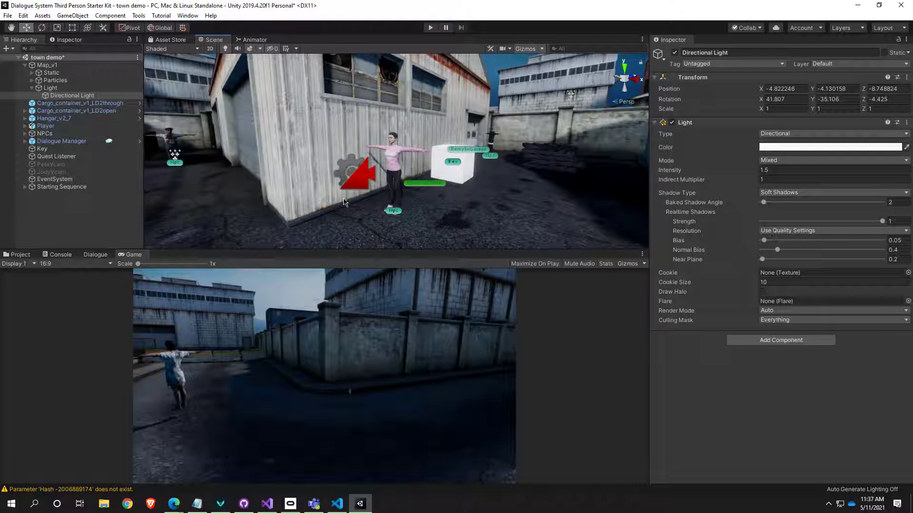
Examine the lighting and shadows around the characters, hangar and tank in the town scene
right_click_drag(347, 203, 168, 202)
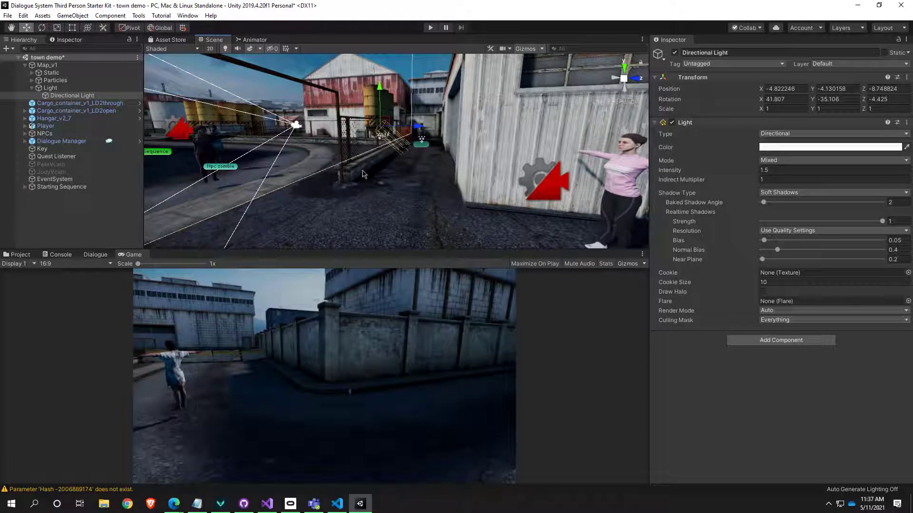
mouse_move(379, 177)
right_mouse_down()
mouse_move(375, 183)
mouse_move(387, 179)
right_mouse_up()
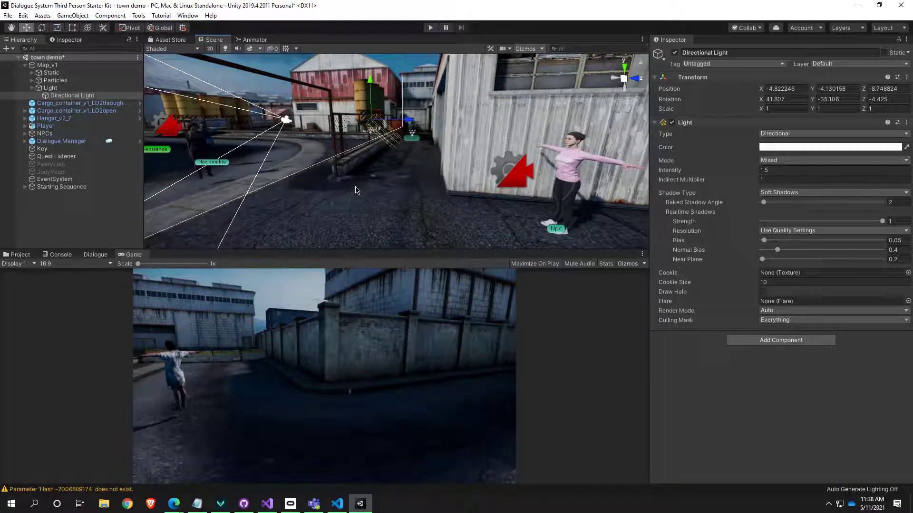
right_click_drag(357, 190, 413, 189)
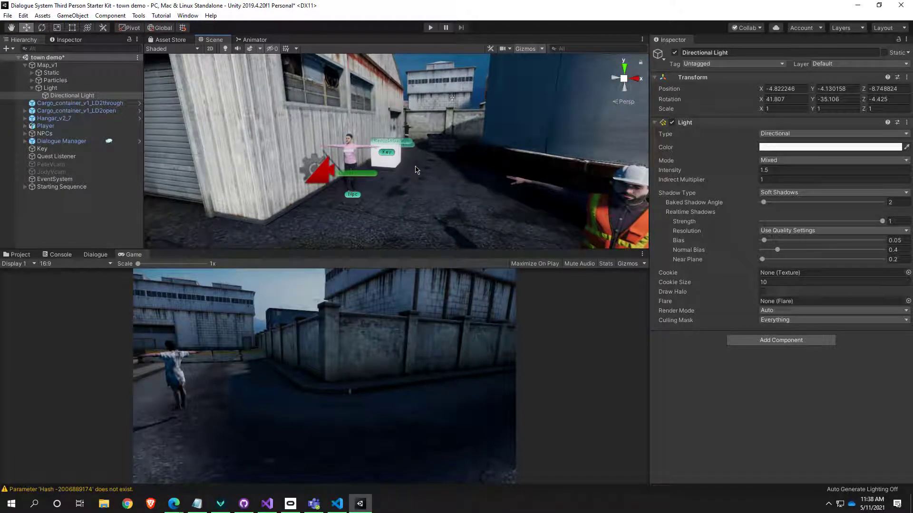
right_click_drag(359, 202, 372, 205)
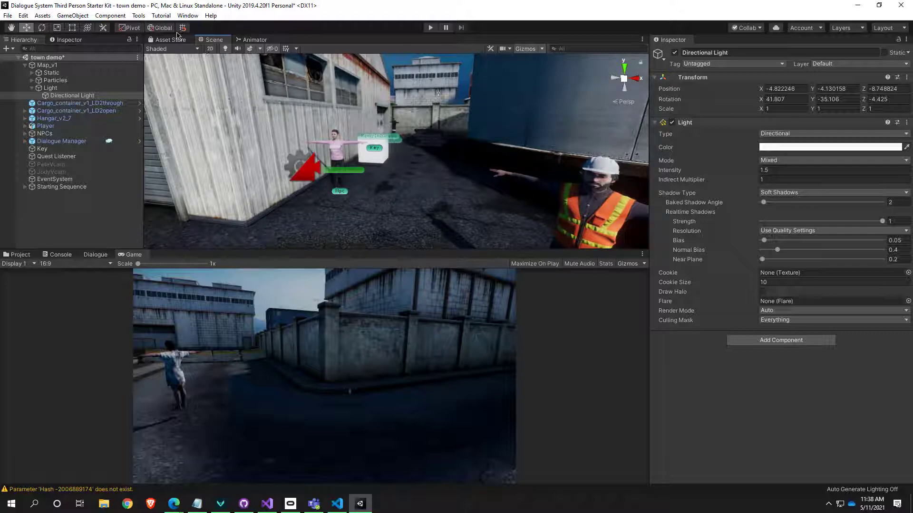
left_click(187, 17)
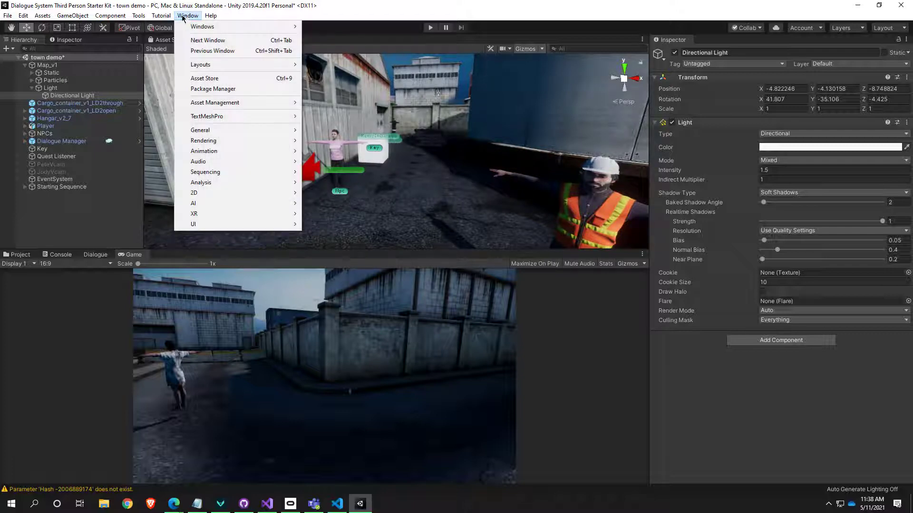
left_click(138, 16)
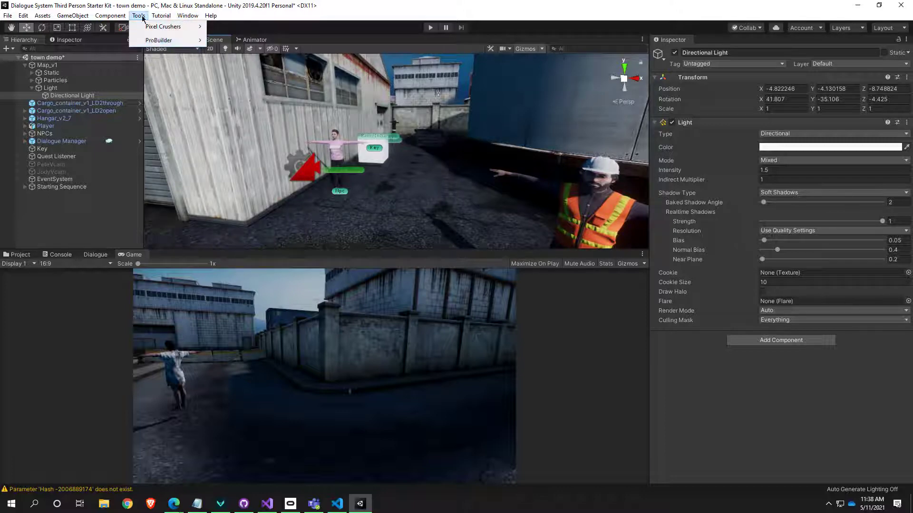
left_click(185, 16)
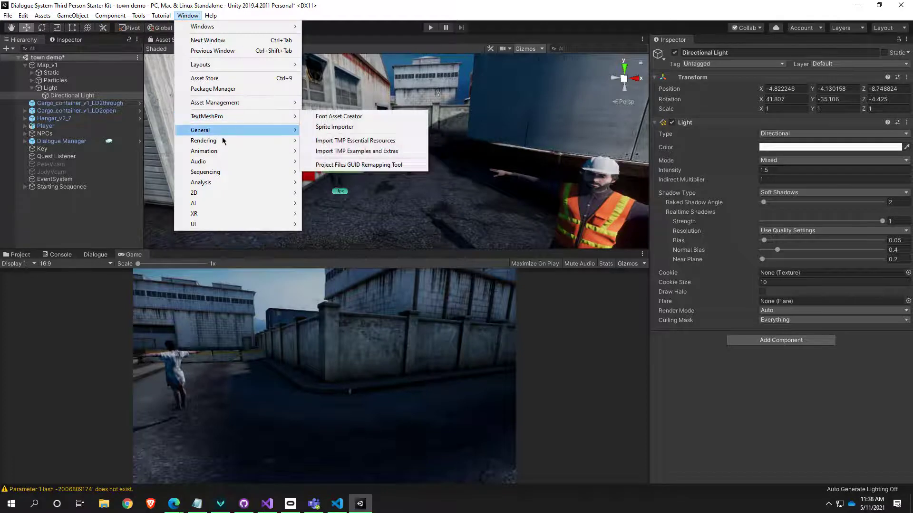
mouse_move(223, 147)
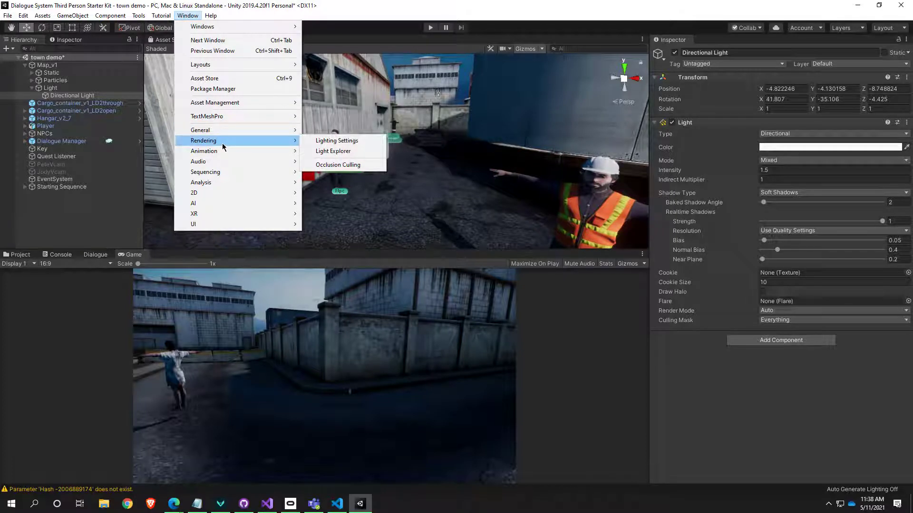
left_click(460, 152)
right_click_drag(459, 152, 547, 169)
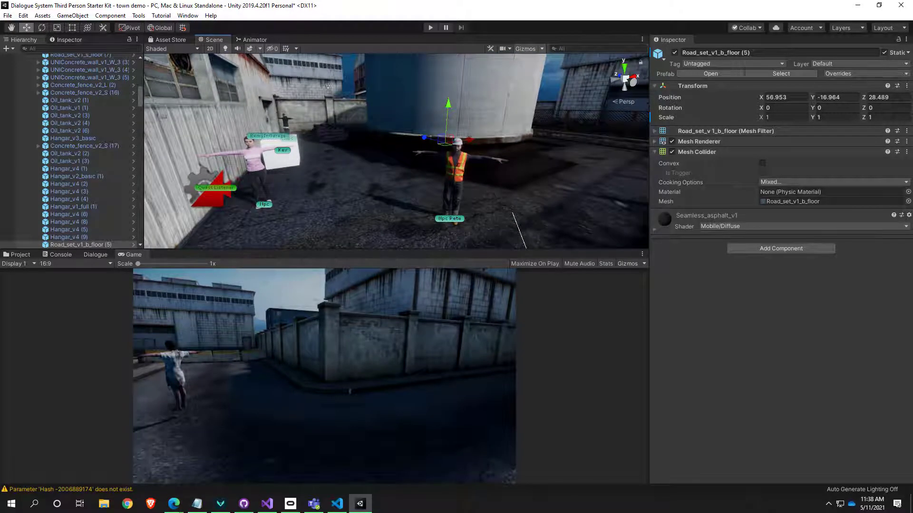
left_click(7, 15)
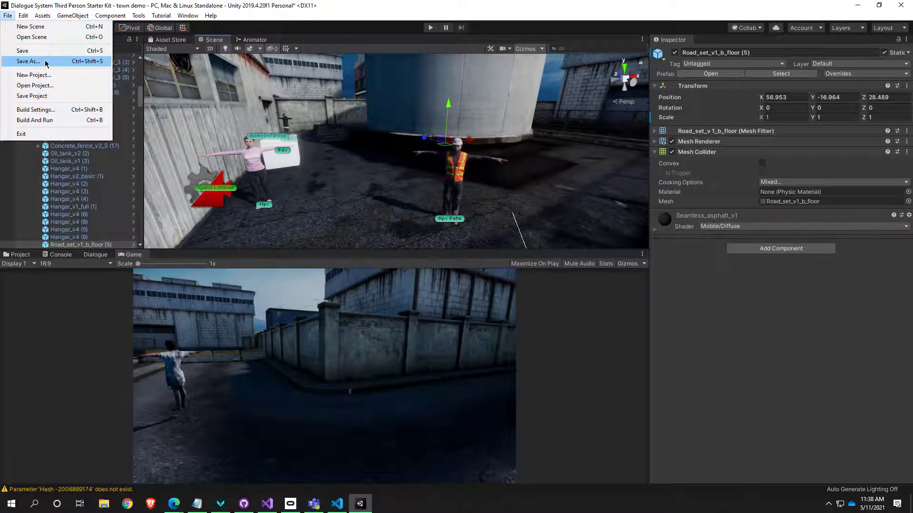
left_click(29, 62)
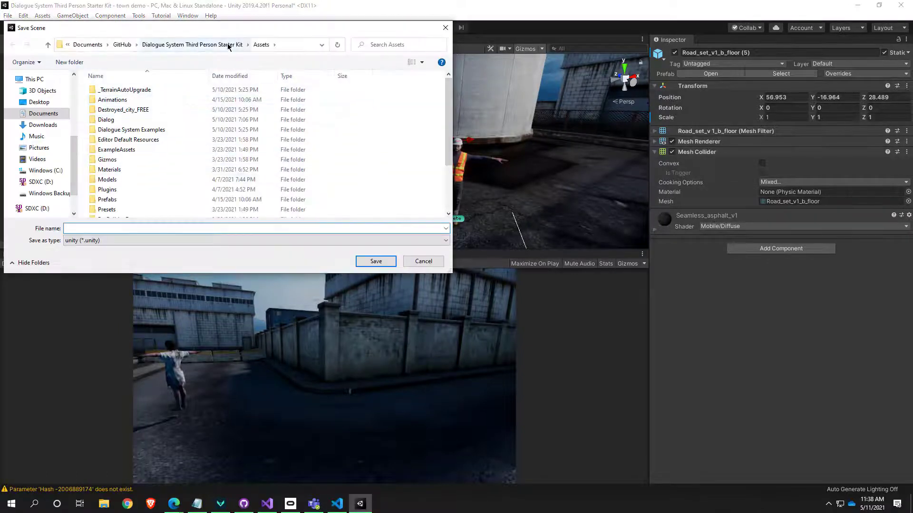
scroll(160, 111, "down", 1)
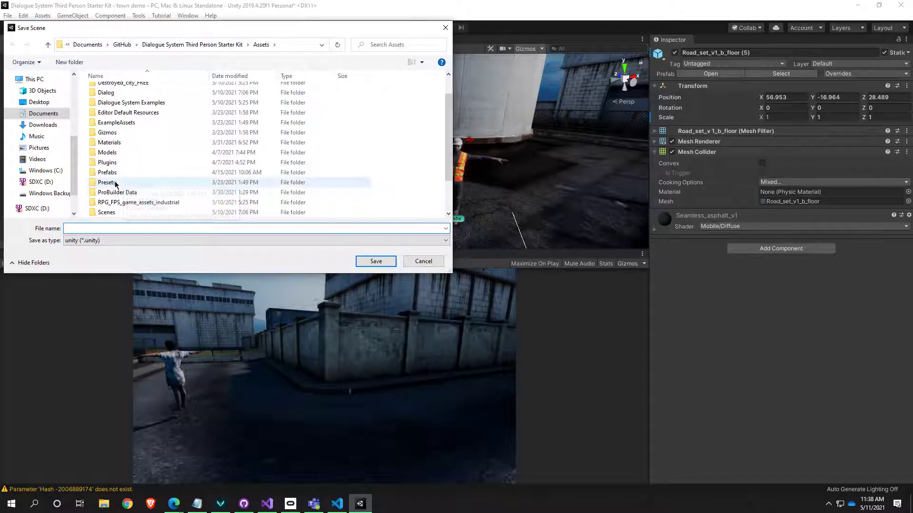
double_click(114, 216)
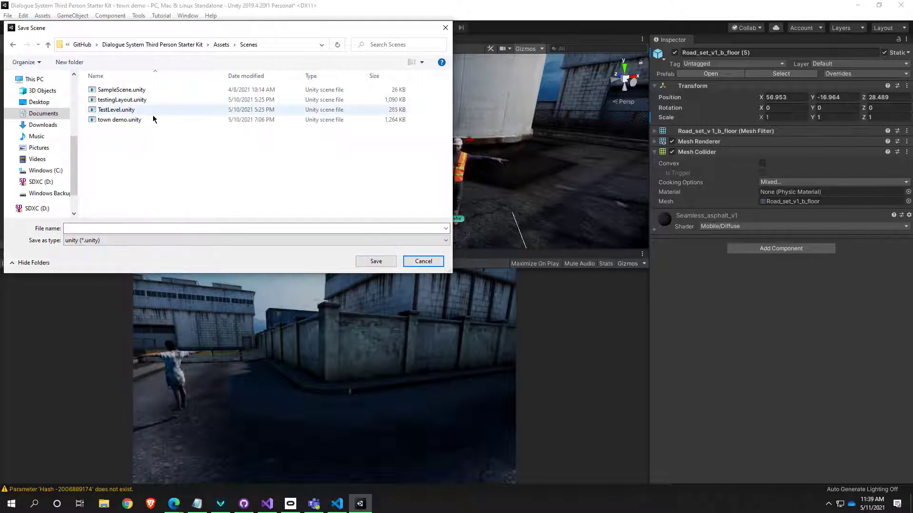
left_click(423, 261)
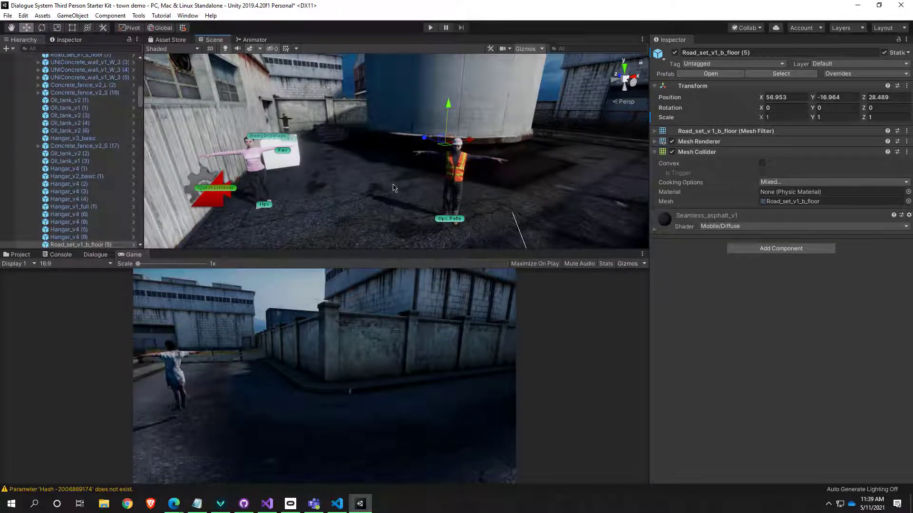
Open the Lighting Settings window and dock it in the same group as the Scene and Animator views
right_click_drag(379, 199, 418, 190)
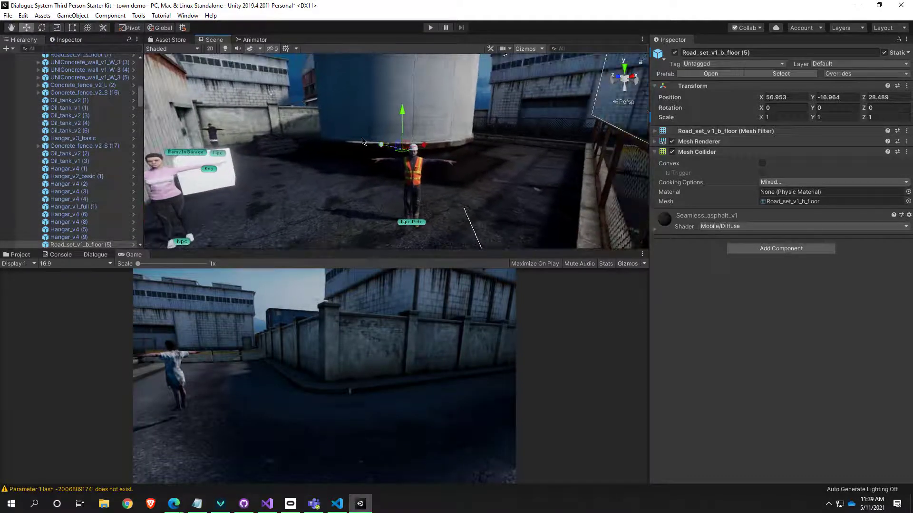
left_click(192, 16)
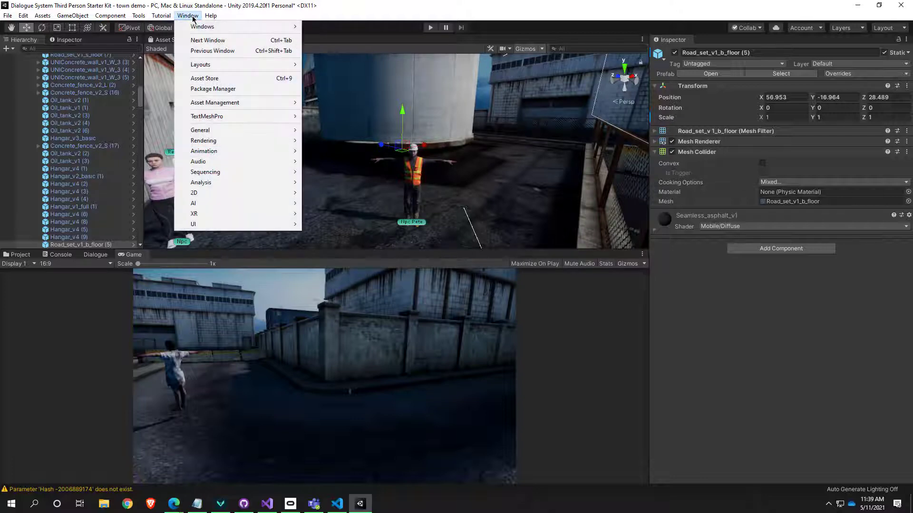
mouse_move(222, 142)
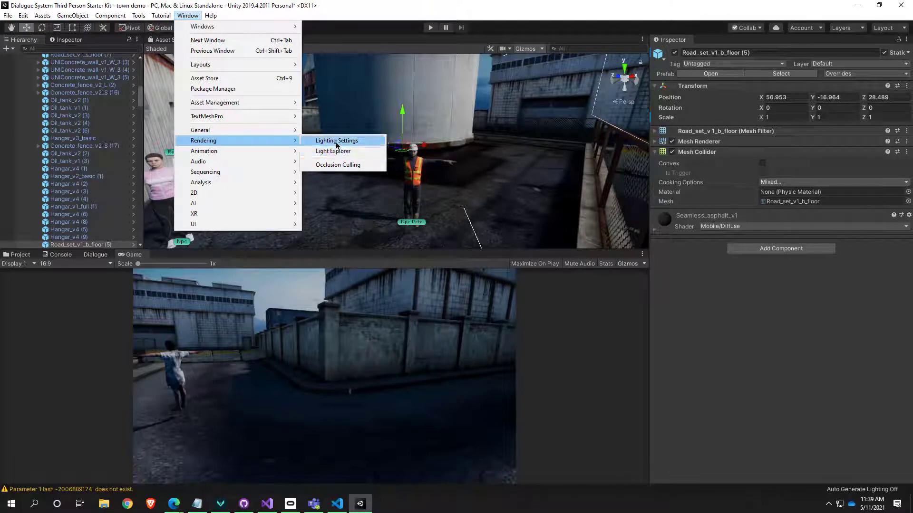
left_click(336, 141)
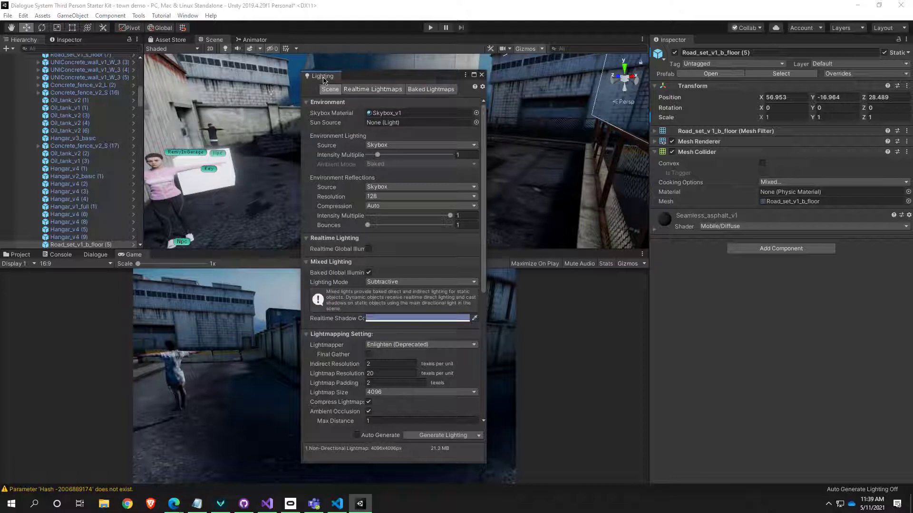
left_click_drag(322, 80, 169, 76)
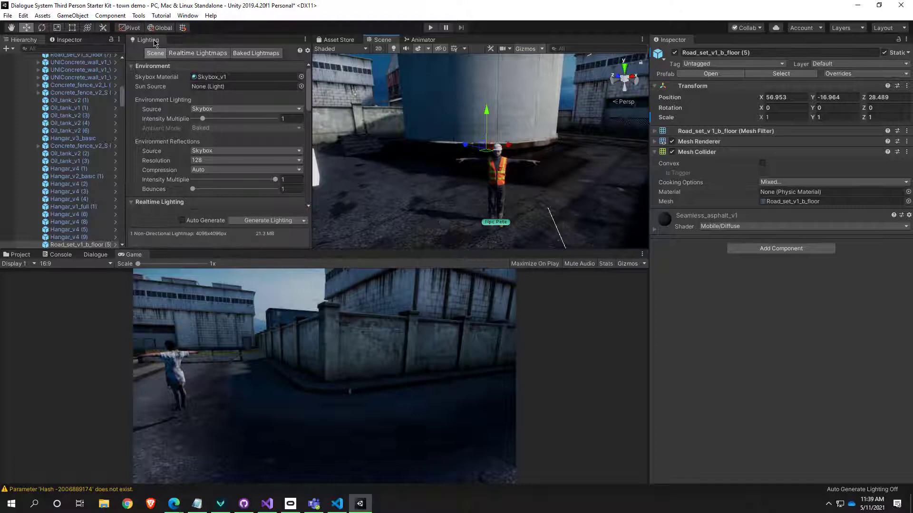
left_click_drag(154, 42, 317, 45)
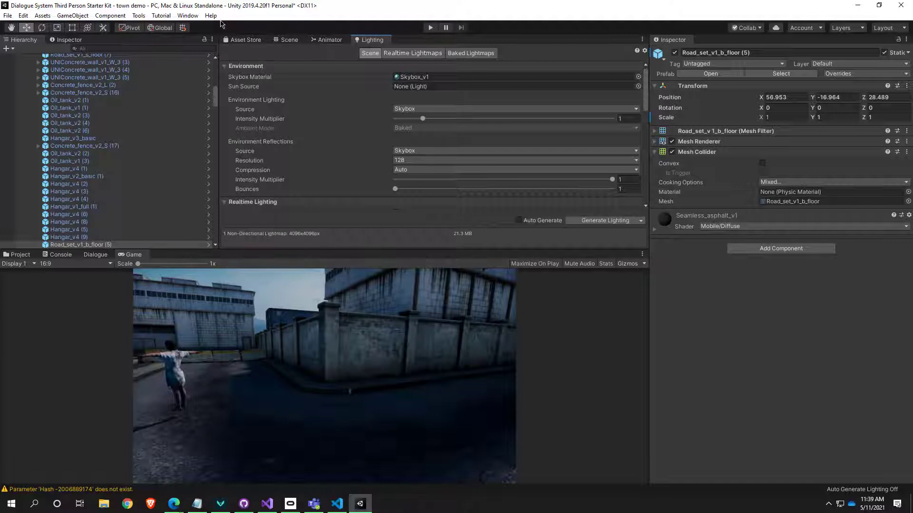
Open the Light Explorer window and dock it next to the Lighting window
left_click(188, 15)
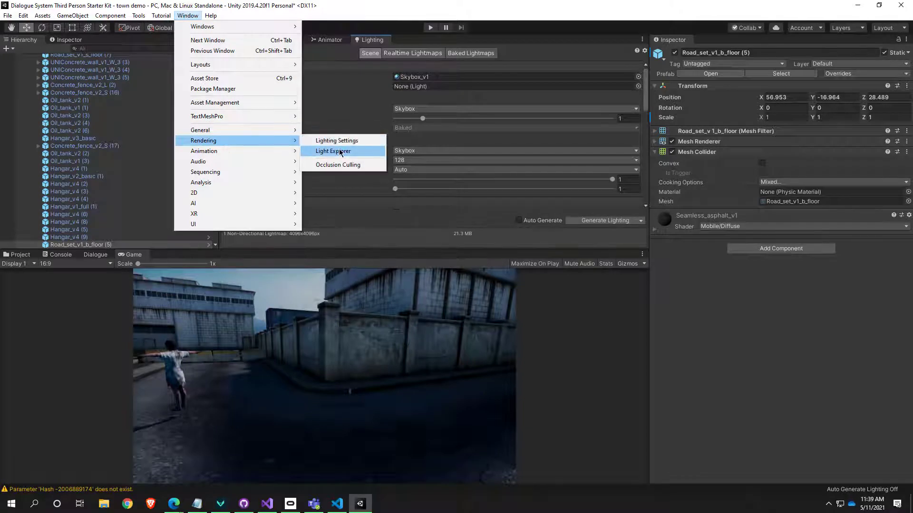
left_click(341, 151)
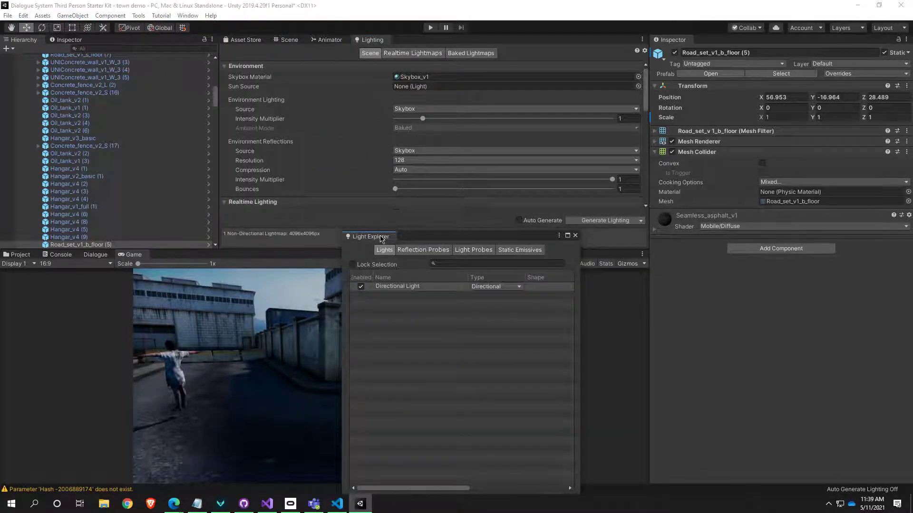
left_click_drag(383, 239, 440, 45)
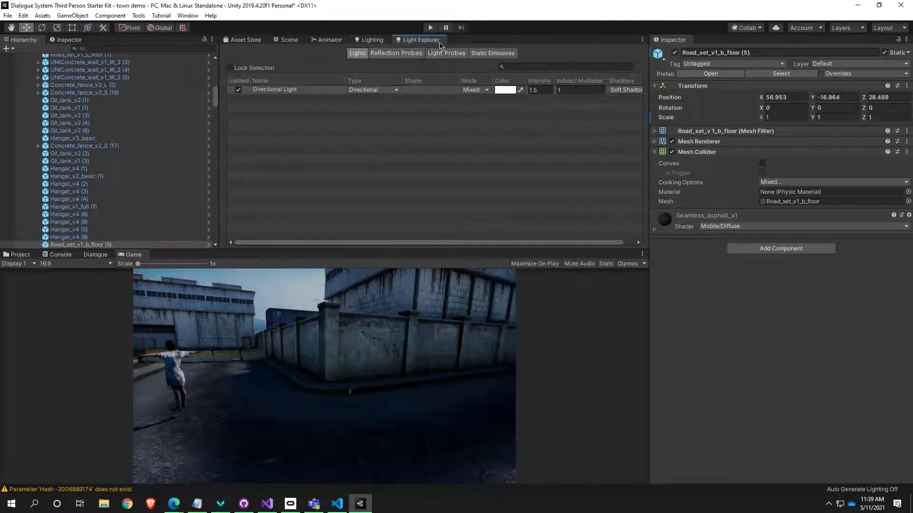
Try an Environment Lighting Intensity Multiplier of 2.02, and bring it down to 0.95
left_click(374, 40)
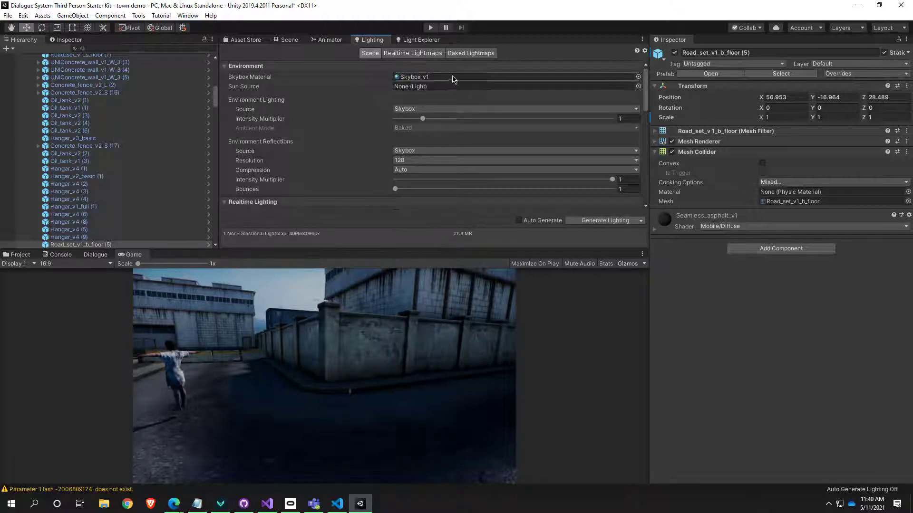
left_click(341, 338)
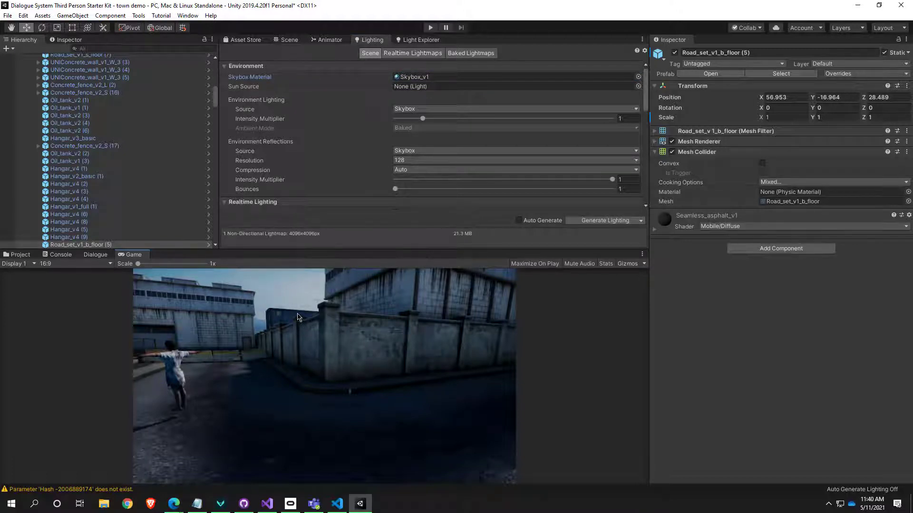
left_click(291, 41)
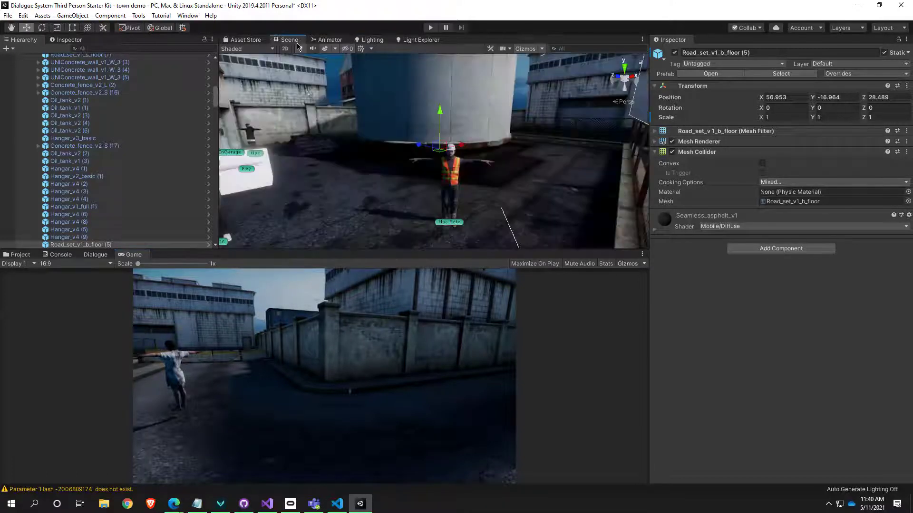
right_click_drag(350, 137, 409, 171)
left_click(375, 41)
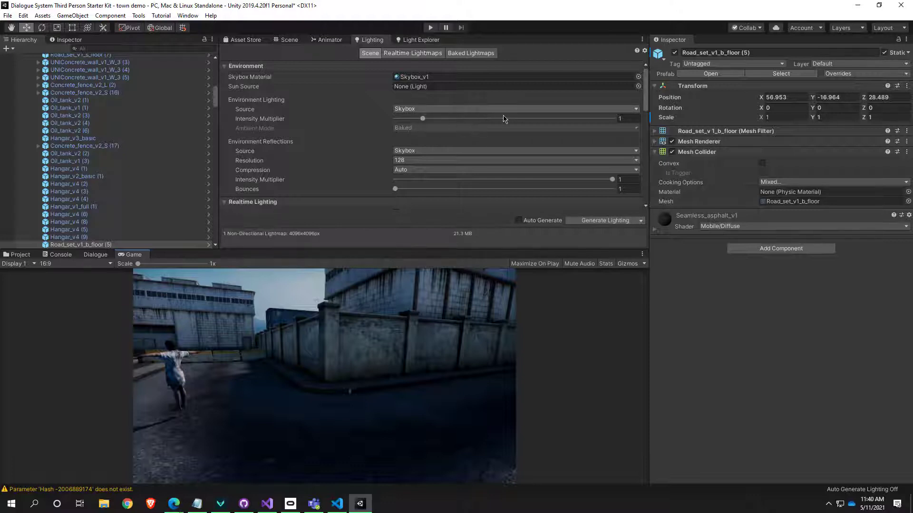
left_click_drag(423, 120, 450, 125)
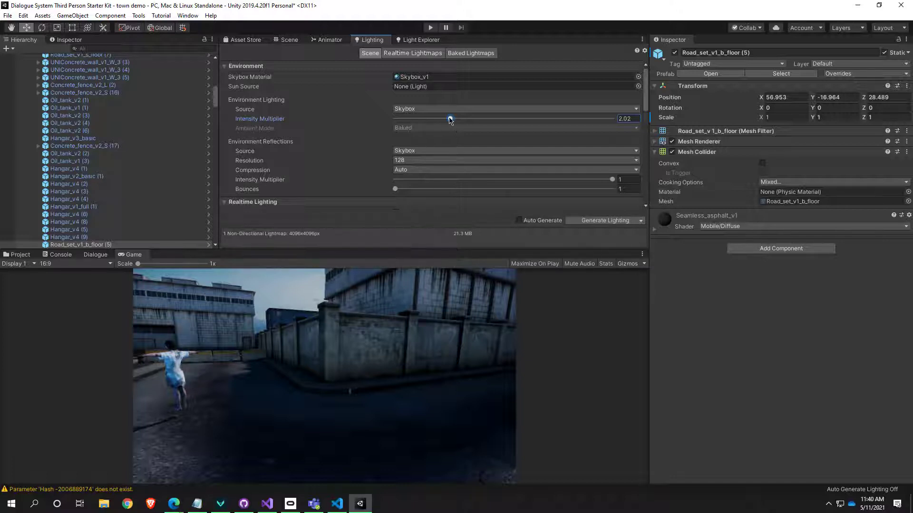
left_click_drag(450, 119, 422, 127)
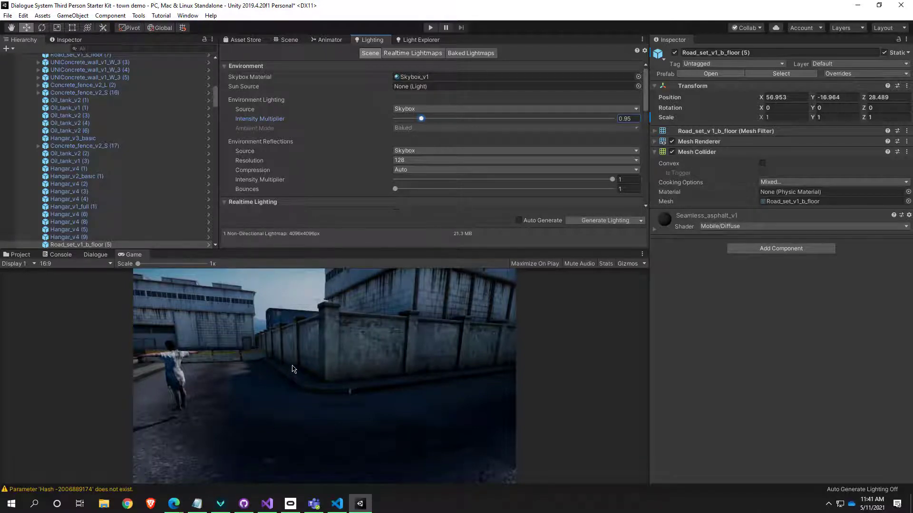
Review the Realtime Lighting, Mixed Lighting and Lightmapping settings of the scene
scroll(362, 181, "down", 6)
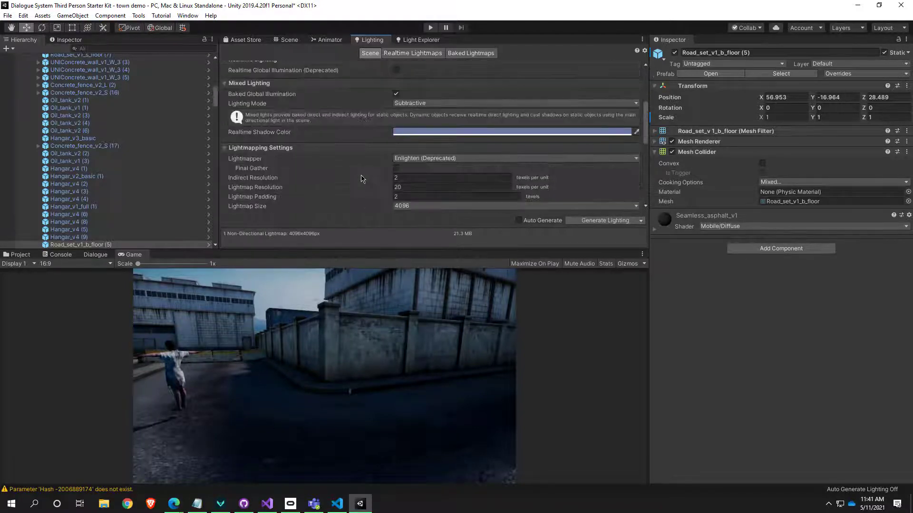
scroll(363, 185, "up", 6)
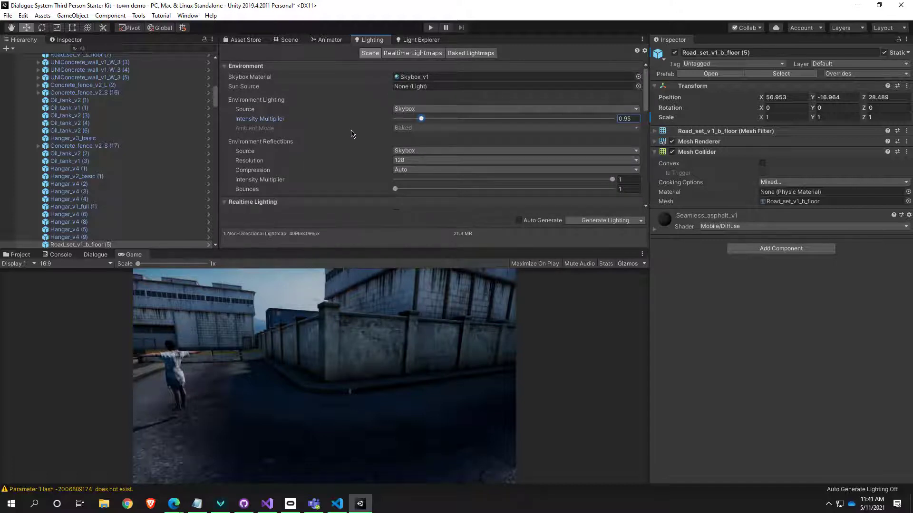
scroll(332, 137, "down", 2)
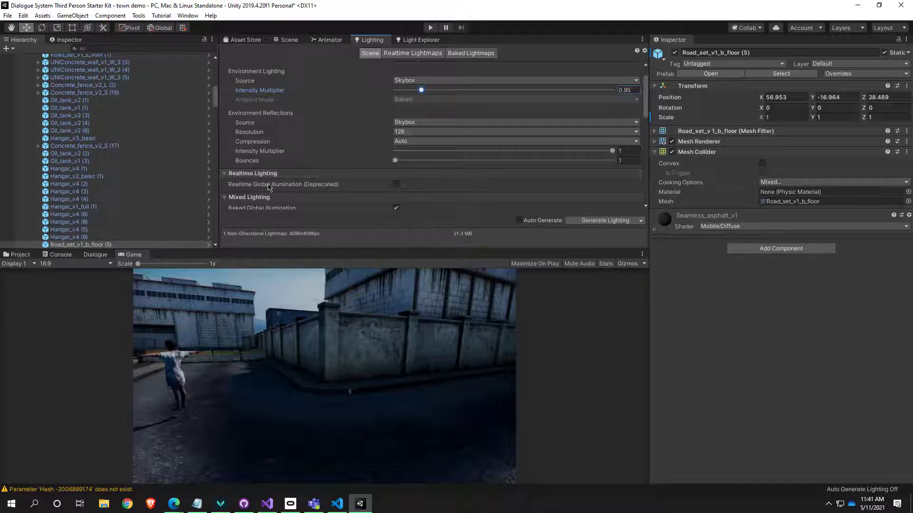
scroll(257, 209, "down", 2)
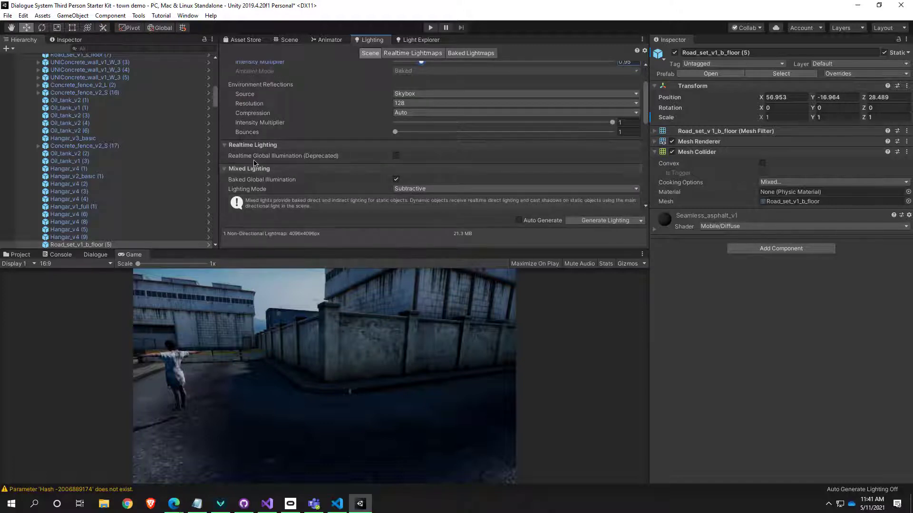
scroll(280, 162, "down", 2)
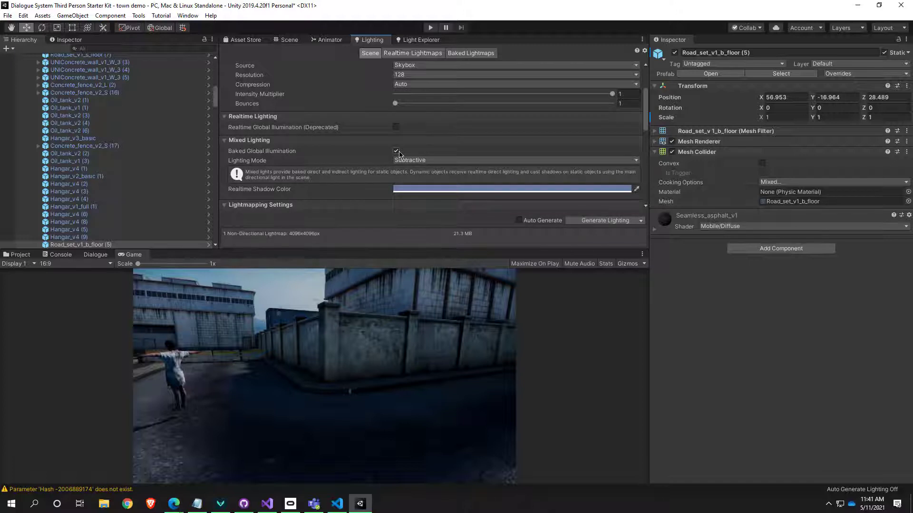
scroll(272, 151, "down", 2)
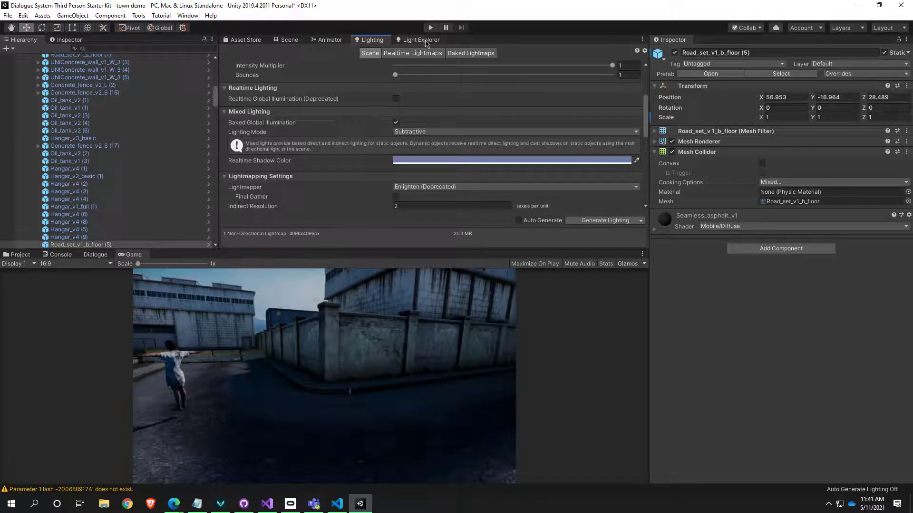
View the scene's baked lightmap and examine the ground shadows around the yellow oil tanks in the Scene view
left_click(471, 52)
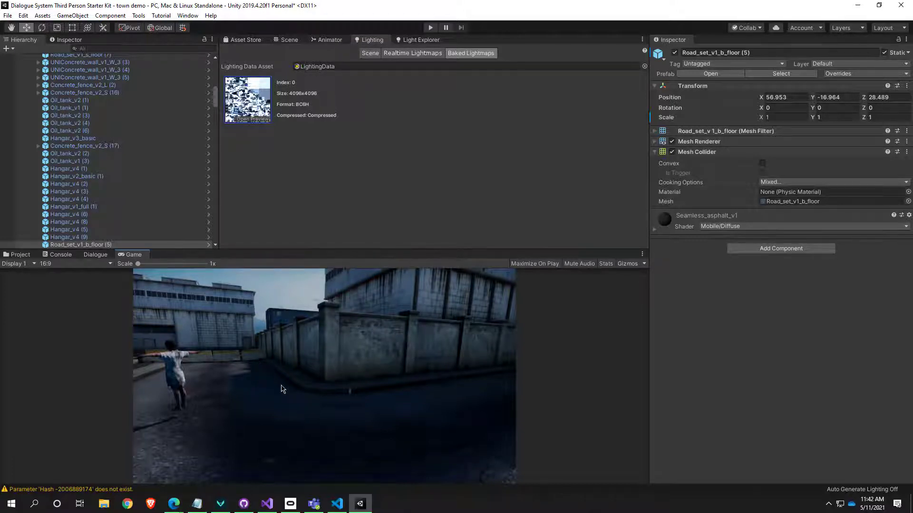
left_click(289, 41)
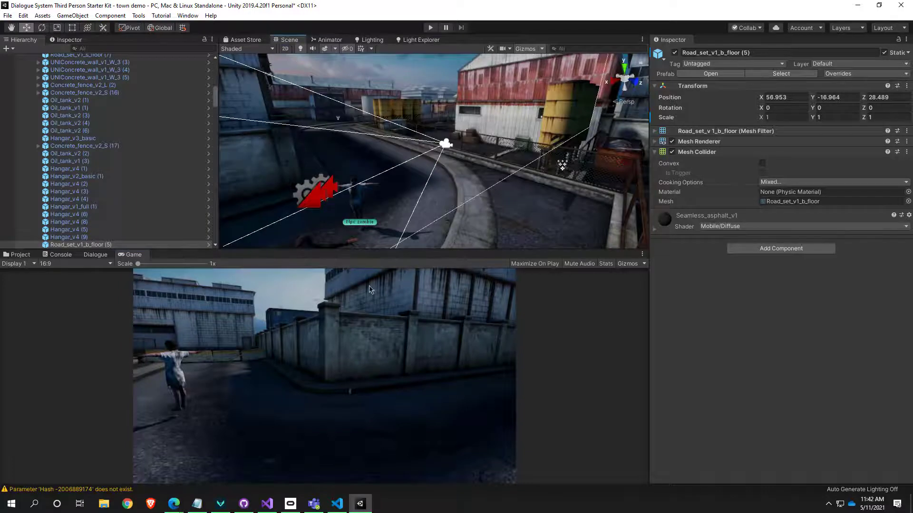
right_click_drag(453, 217, 345, 170)
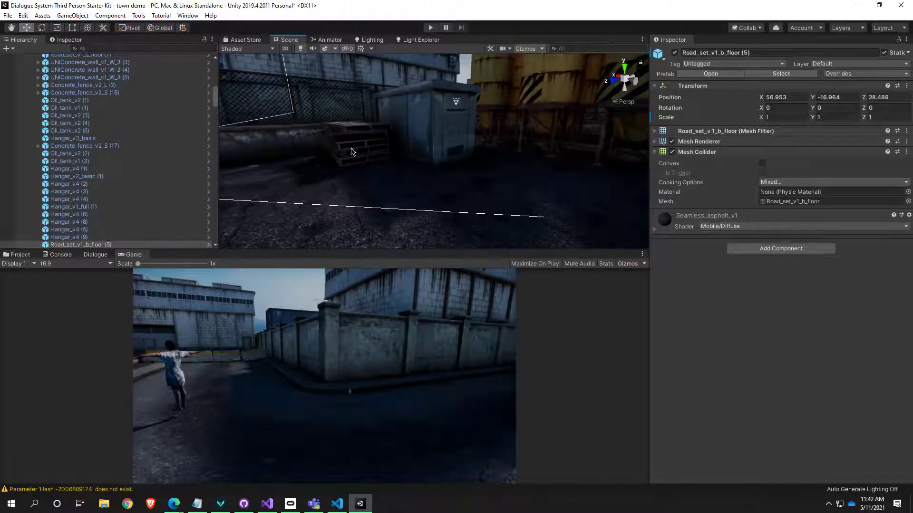
right_click_drag(422, 186, 460, 180)
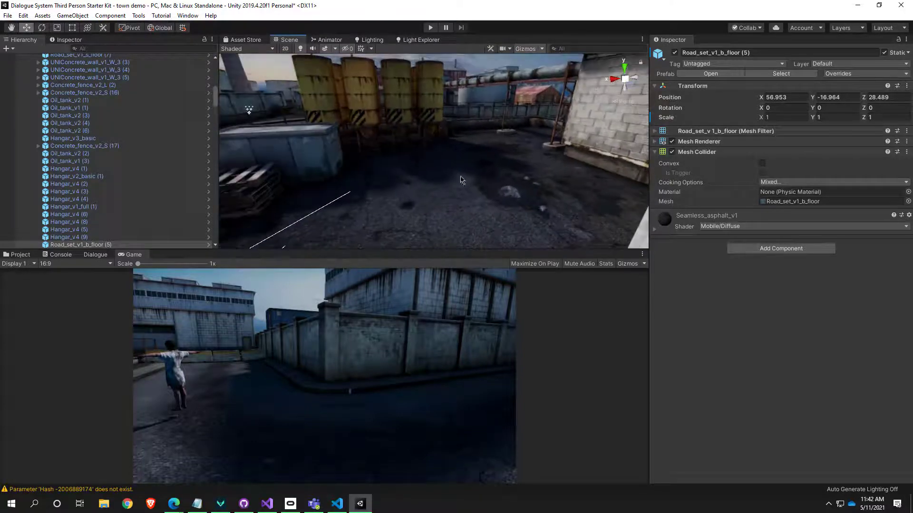
Try deactivating the front yellow Oil_tank_v2 objects and the ones behind them to inspect the baked shadows on the ground
left_click(440, 109)
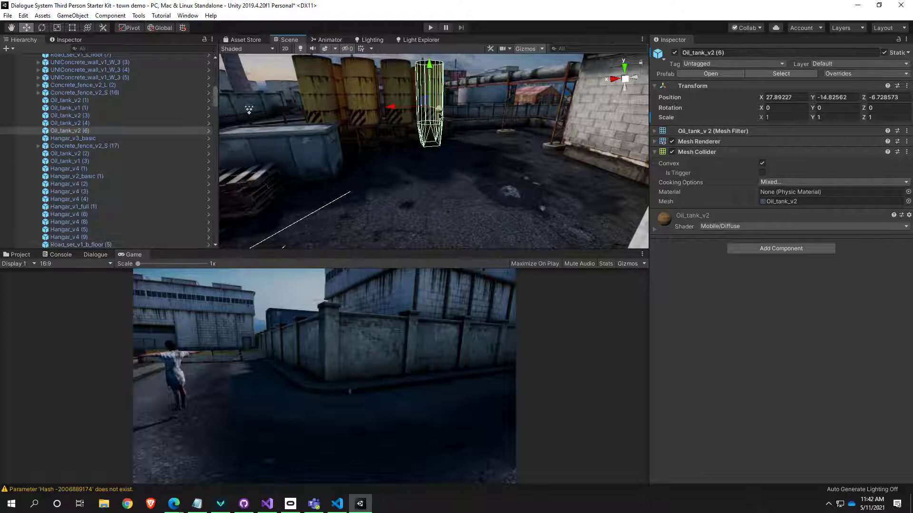
left_click(385, 125, "shift")
left_click(369, 126, "shift")
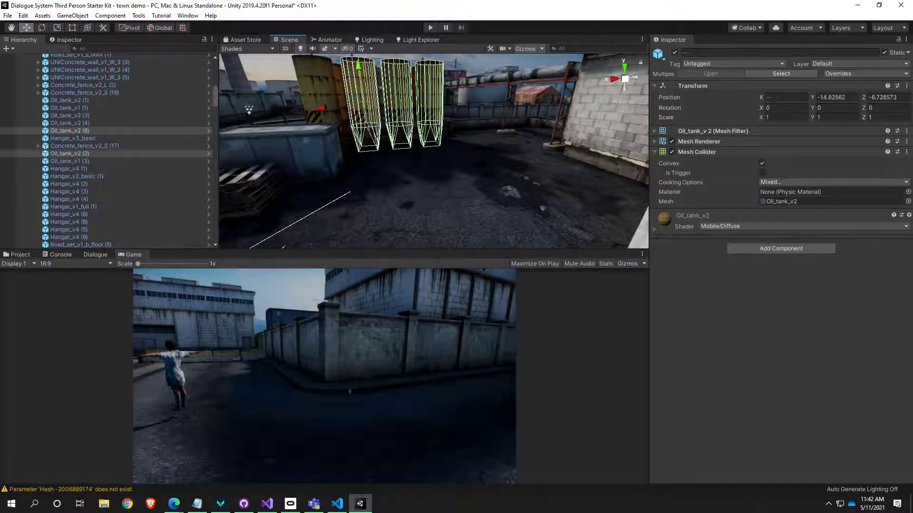
left_click(675, 52)
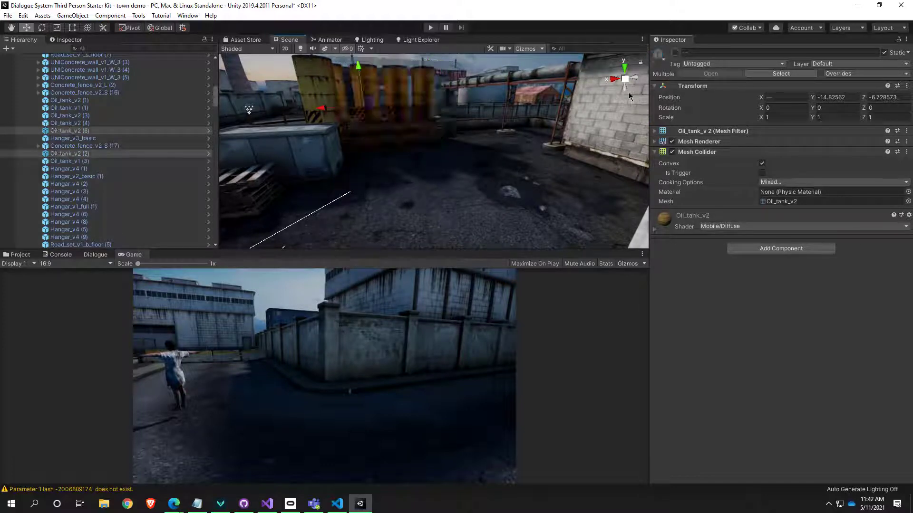
left_click(423, 95, "shift")
left_click(395, 95, "shift")
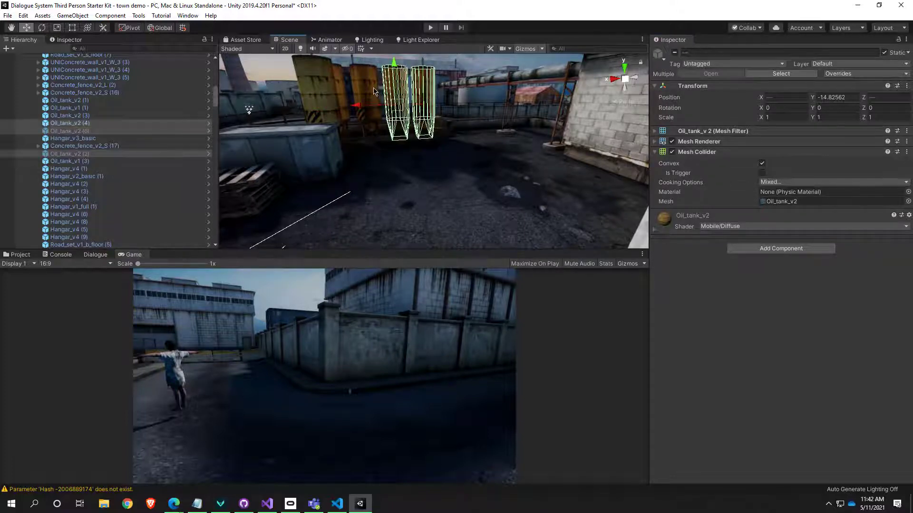
left_click(371, 93, "shift")
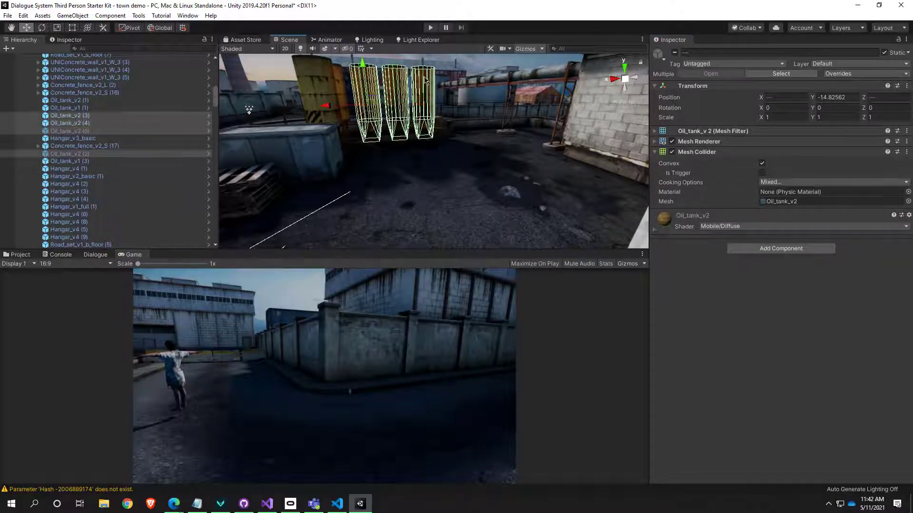
left_click(674, 52)
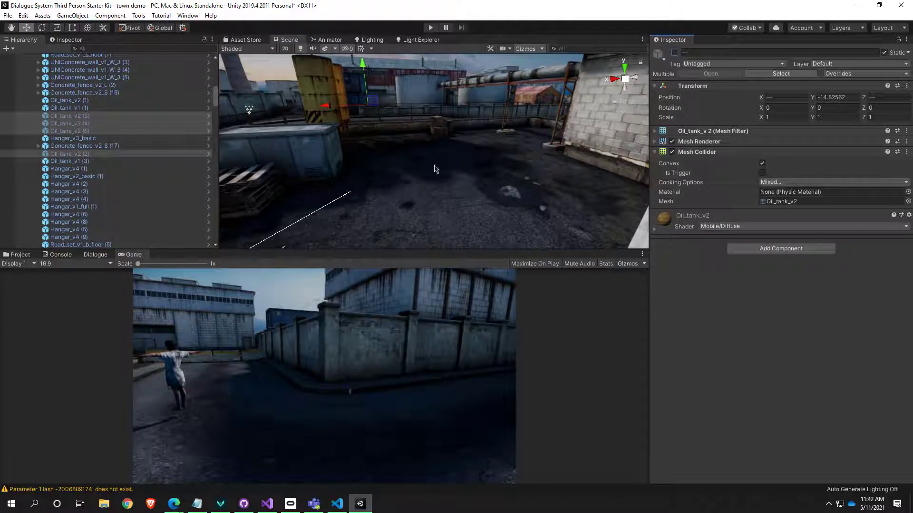
right_click_drag(435, 168, 460, 200)
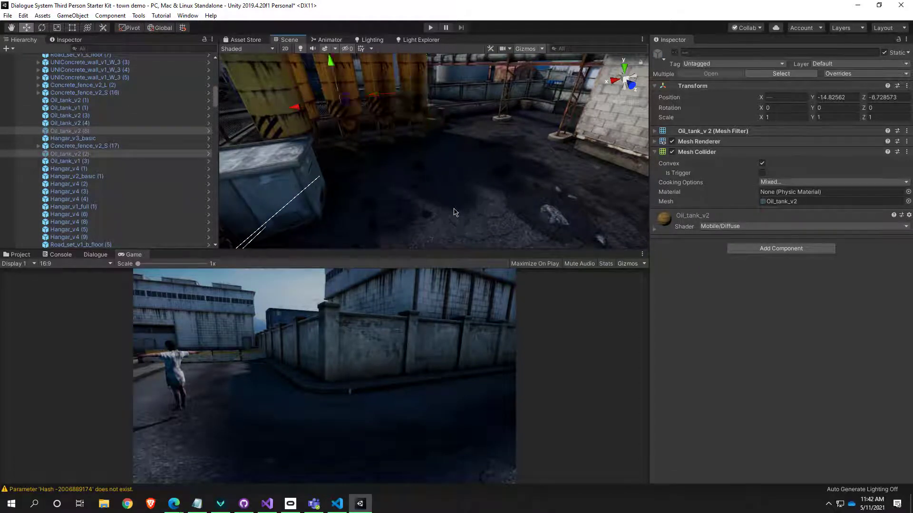
Examine the shadows of the characters, fences and buildings along the road in the Scene view
right_click_drag(468, 212, 131, 168)
key("w")
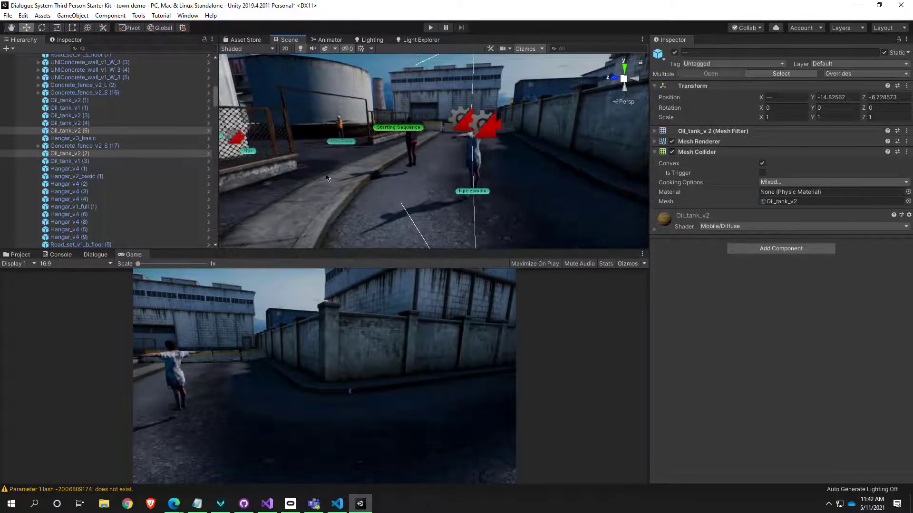
right_click_drag(439, 207, 763, 225)
key("w")
key("w")
key("s")
key("s")
key("s")
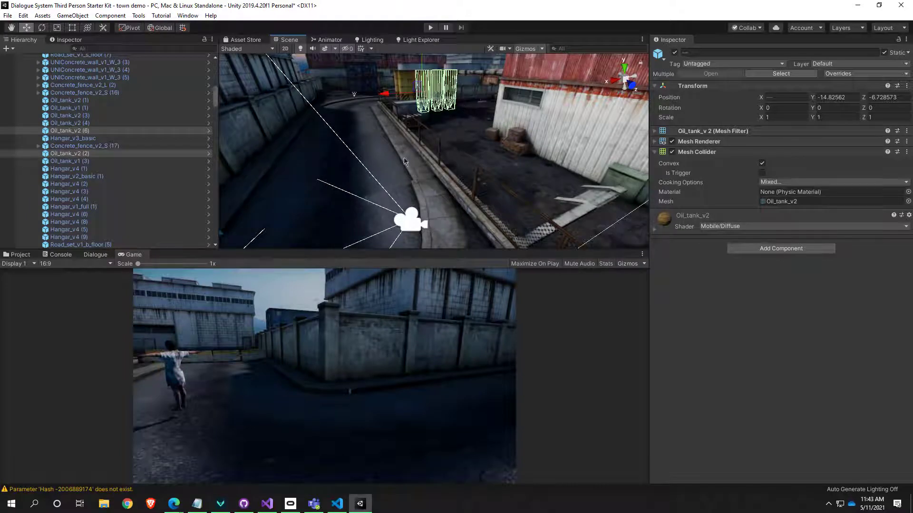
right_click_drag(404, 162, 68, 173)
right_click_drag(394, 184, 398, 189)
key("w")
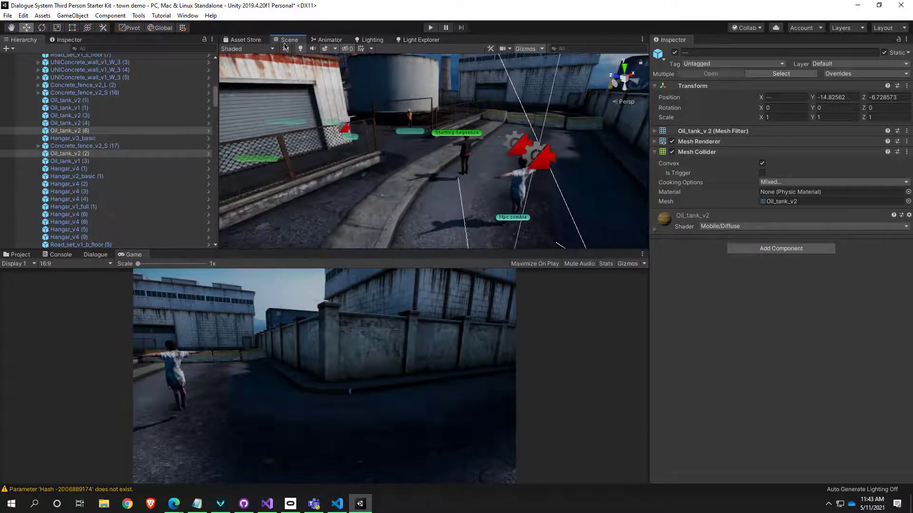
Review the scene's lights in Light Explorer and the scene settings in the Lighting window
left_click(254, 42)
left_click(295, 42)
left_click(375, 40)
left_click(419, 42)
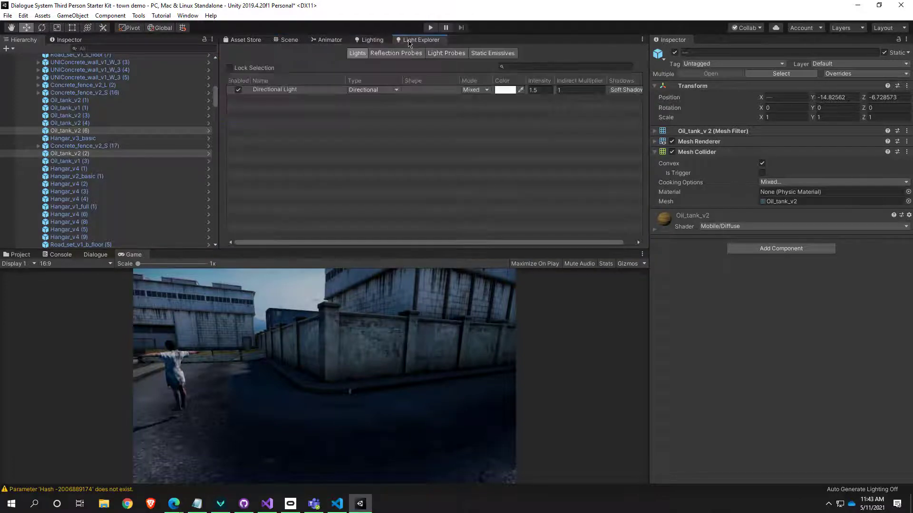
left_click(380, 41)
left_click(375, 54)
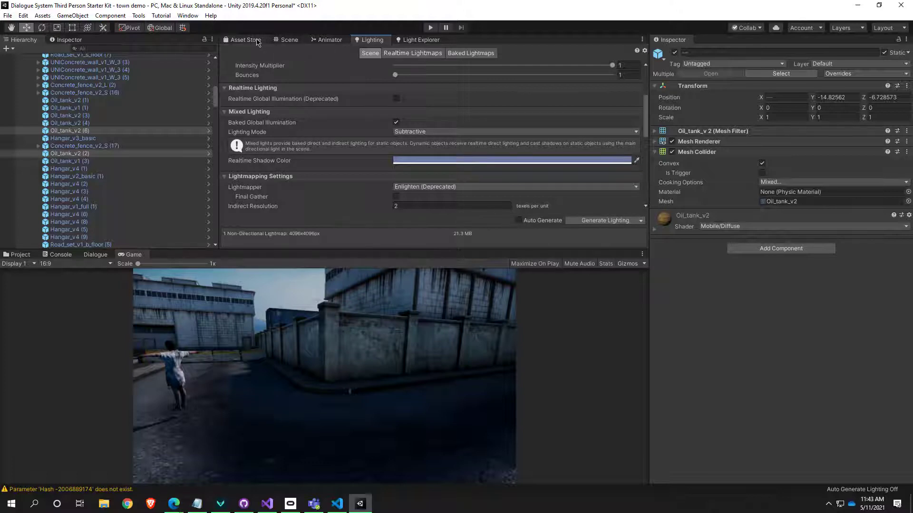
Inspect the Pete@T-Pose character's shadow in the scene and check the Static flag of the parent NPCs object
left_click(294, 41)
right_click_drag(363, 199, 112, 190)
key("w")
key("d")
key("s")
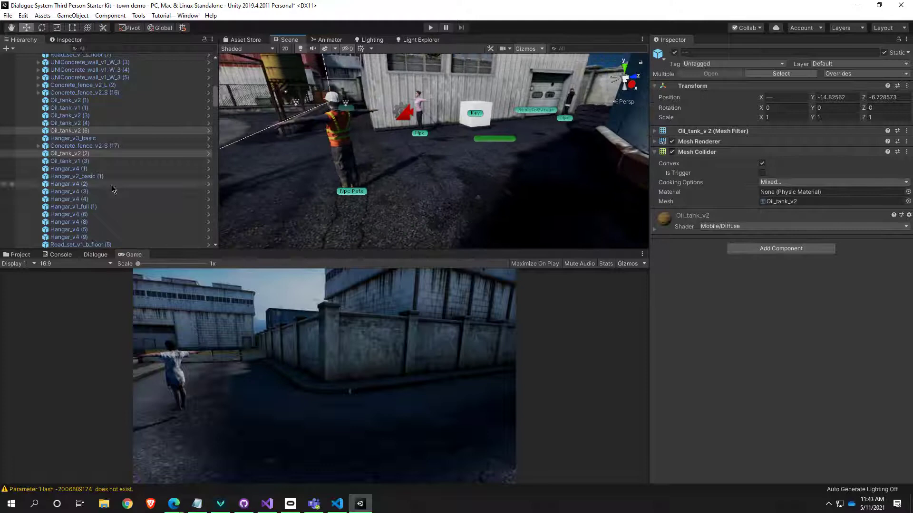
left_click(343, 143)
scroll(87, 196, "down", 2)
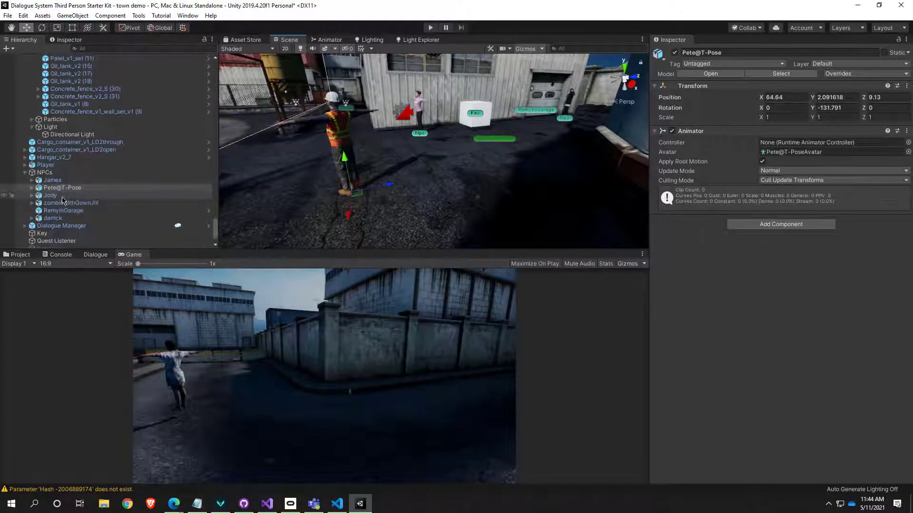
left_click(49, 173)
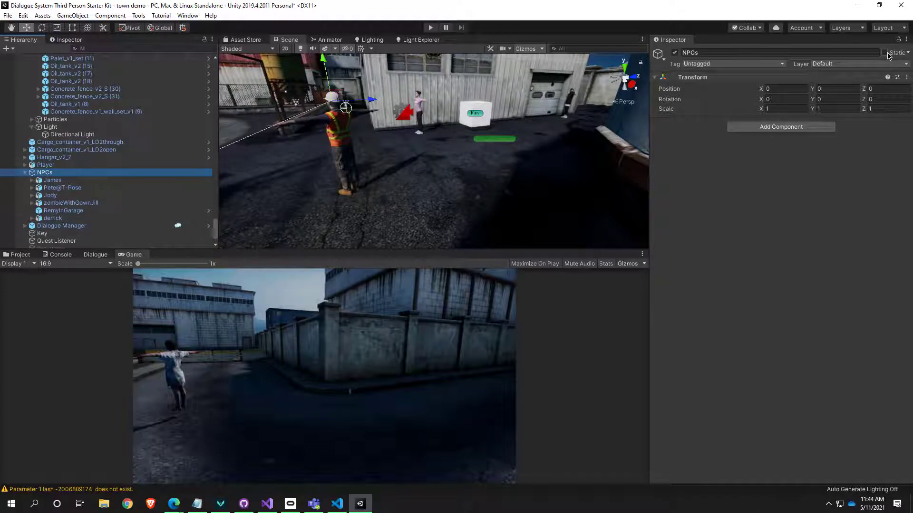
right_click_drag(560, 198, 508, 180)
key("s")
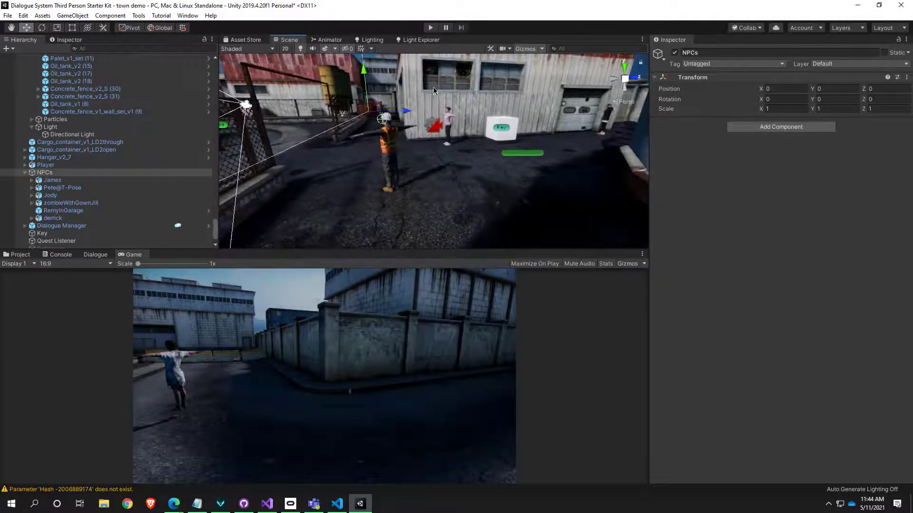
Check the Static flag of the large Oil_tank_v1 (8) against the Mixed Lighting settings and the Directional Light's mode
left_click(357, 40)
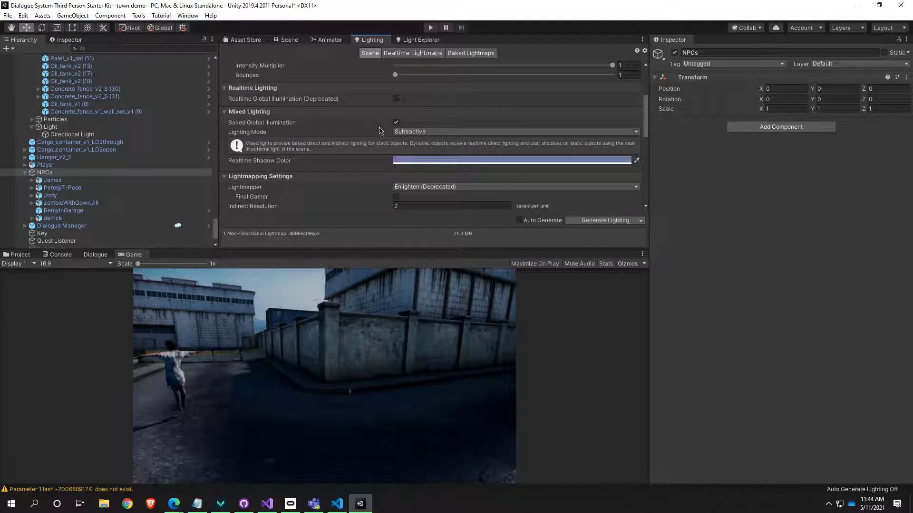
left_click(288, 40)
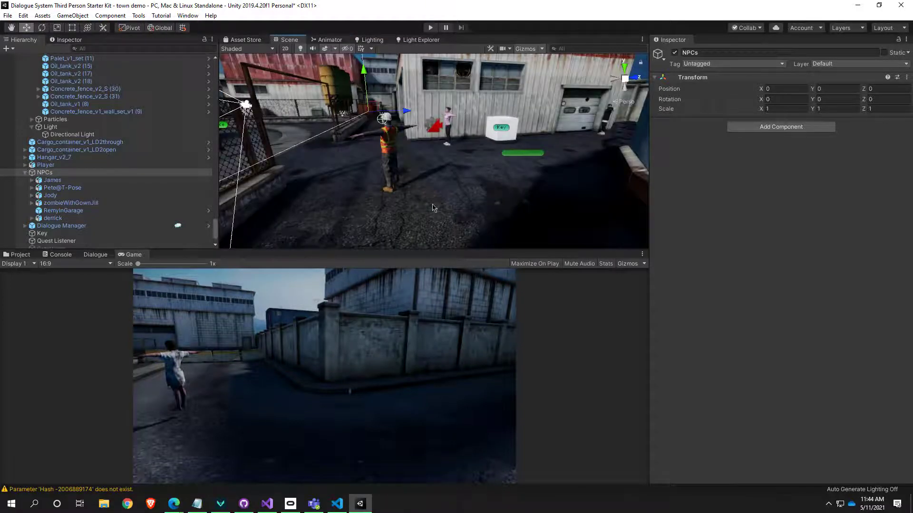
right_click_drag(455, 214, 554, 138)
left_click(518, 154)
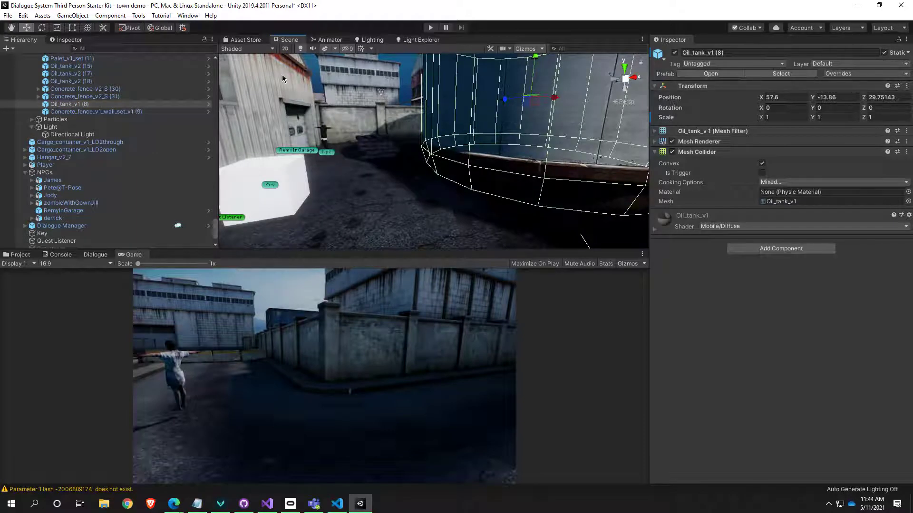
left_click(371, 40)
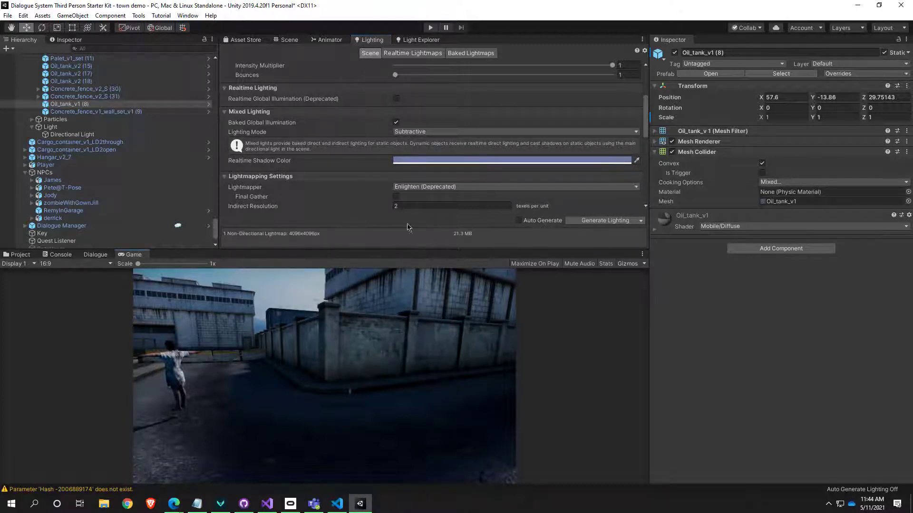
left_click(415, 42)
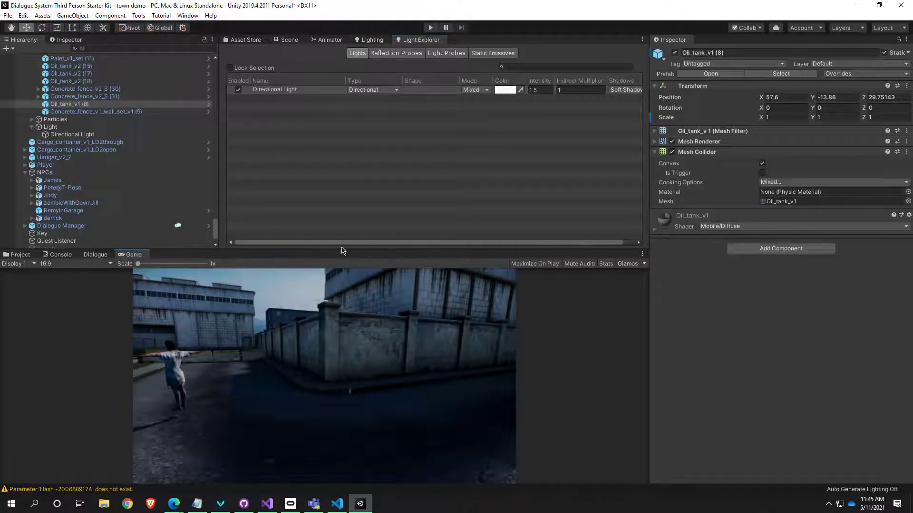
Select the Jody character beside the corrugated wall in the Scene view and check its Static flag
left_click(288, 40)
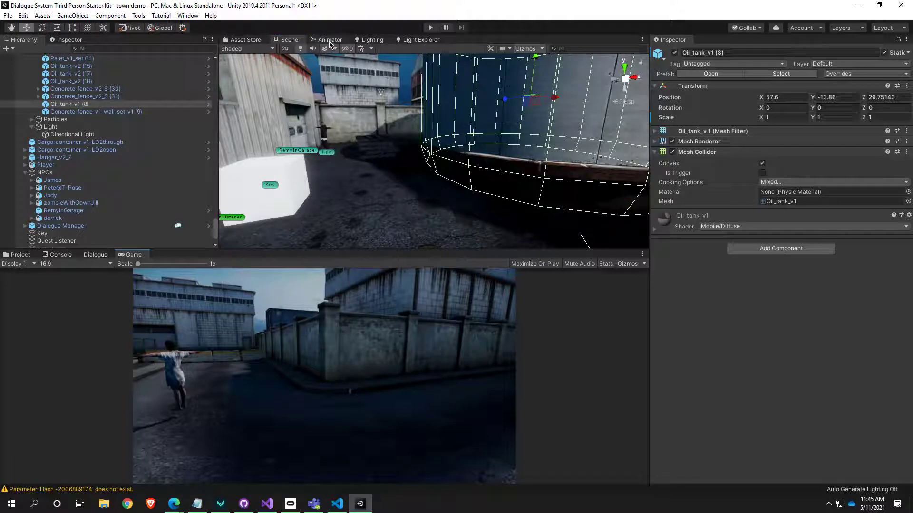
key("s")
right_click_drag(494, 210, 388, 205)
left_click(416, 223)
left_click(368, 175)
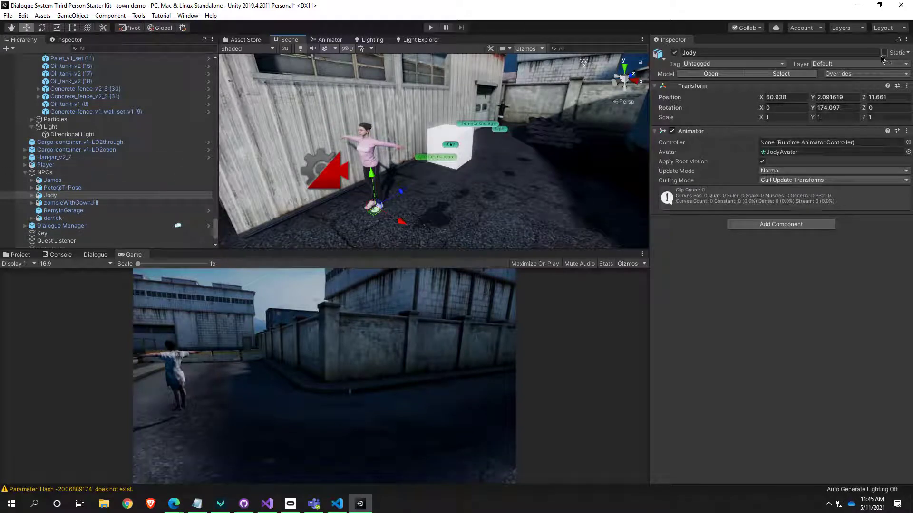
Run the scene in Play mode and examine the moving shadows of Jody and the other characters in the Scene view
left_click(431, 28)
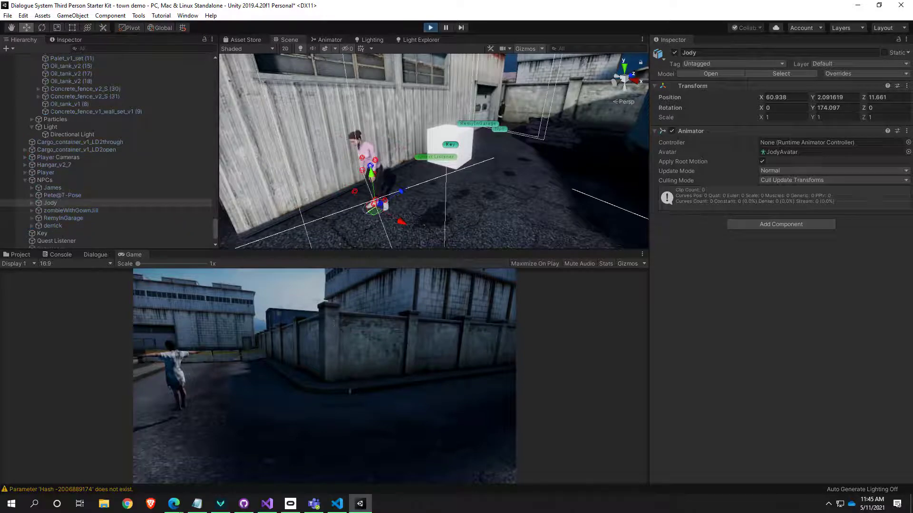
scroll(419, 229, "up", 3)
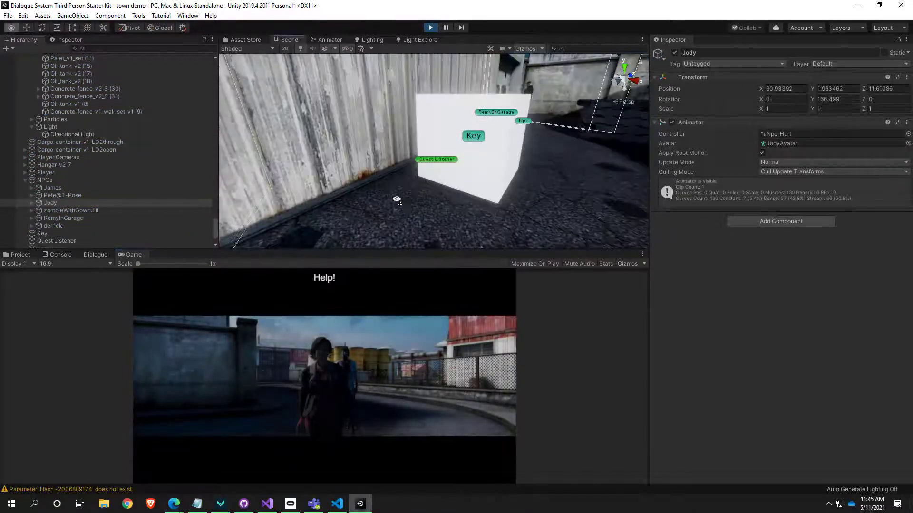
right_click_drag(398, 198, 386, 195)
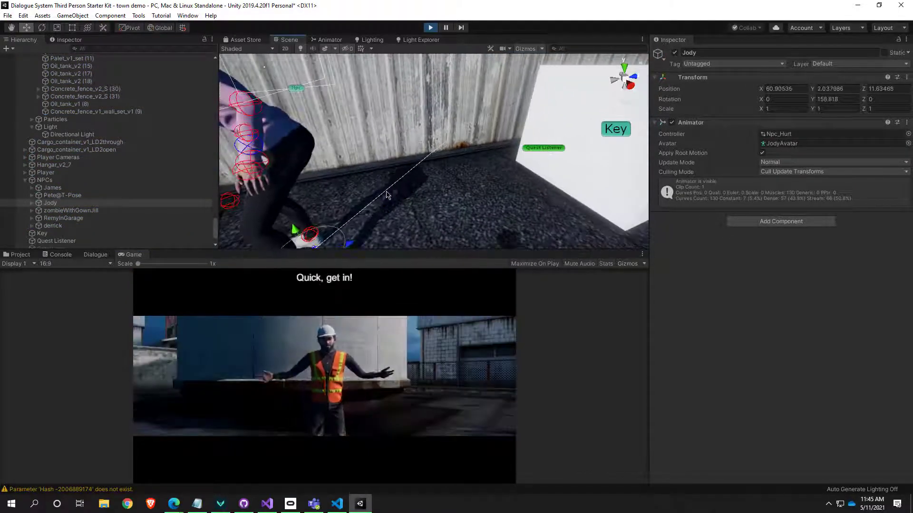
scroll(399, 204, "down", 3)
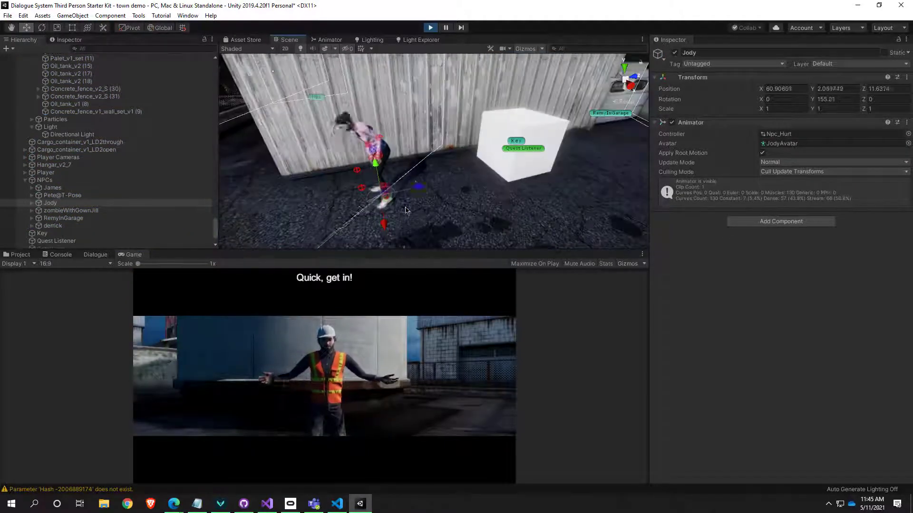
scroll(408, 208, "up", 3)
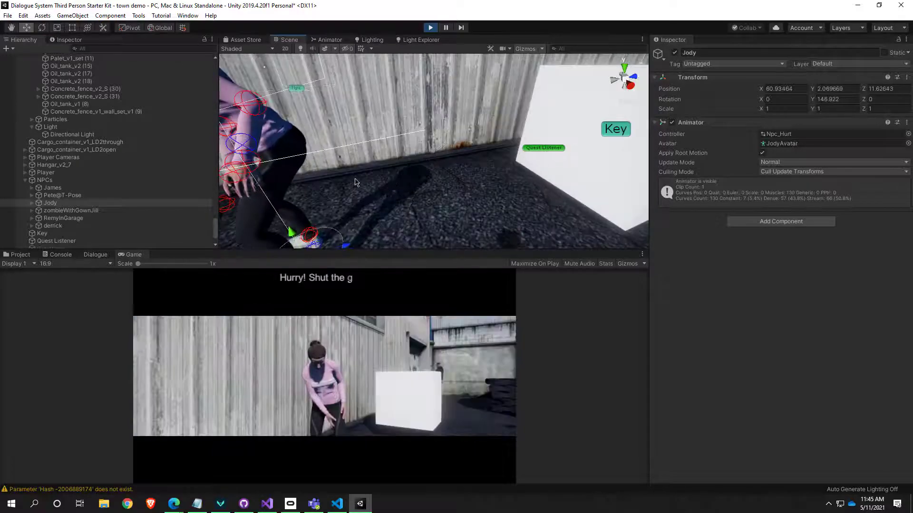
right_click_drag(370, 190, 312, 195)
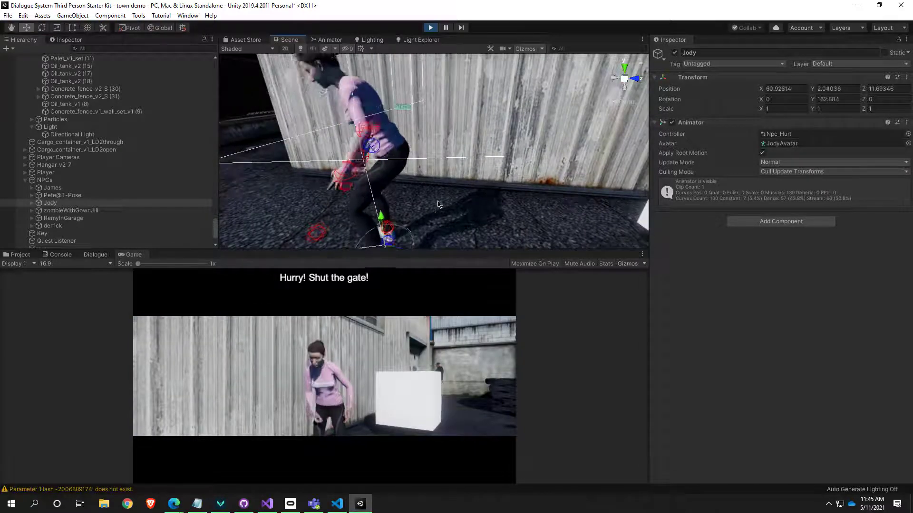
scroll(456, 202, "down", 3)
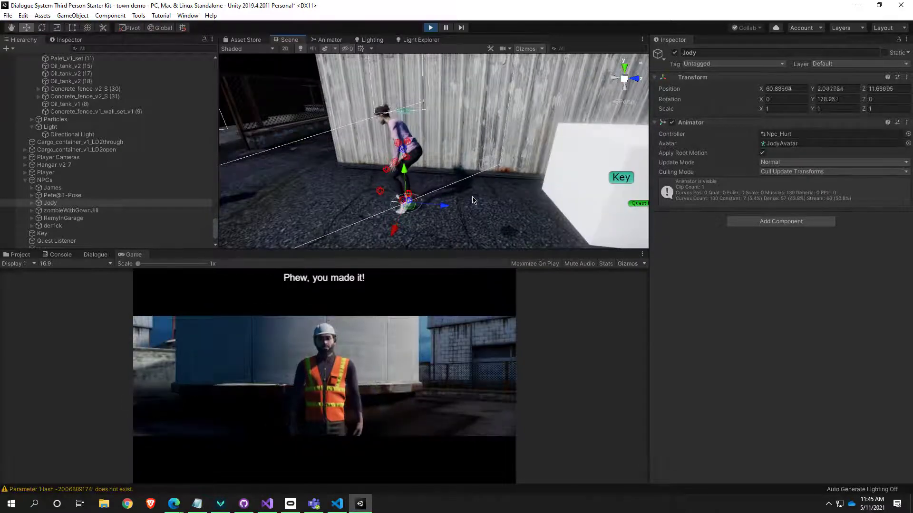
right_click_drag(473, 201, 307, 179)
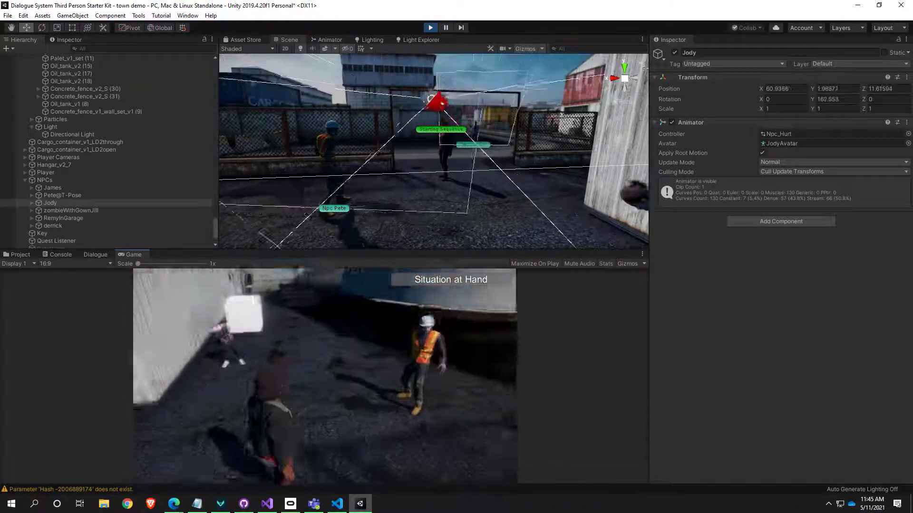
Walk the player among the characters to observe their moving shadows, and stop Play mode
key("w")
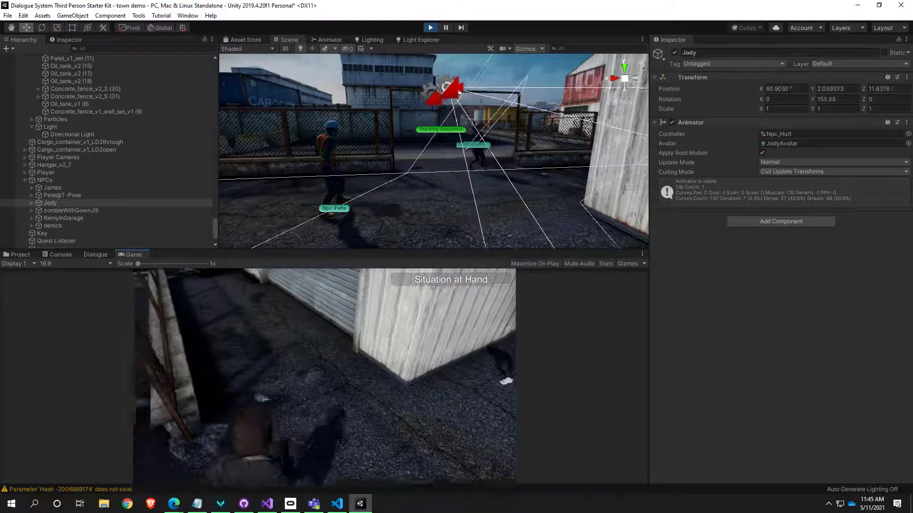
key("w")
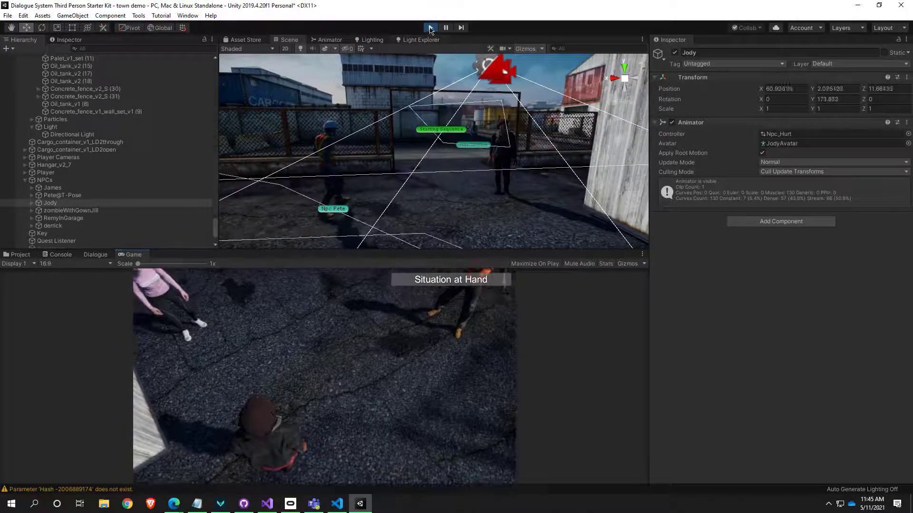
left_click(430, 27)
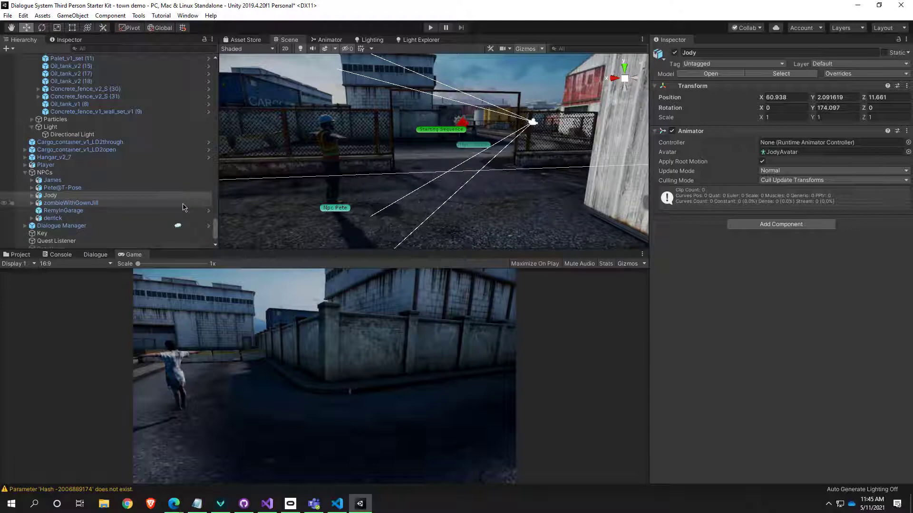
Look over Jody beside the hangar in the Scene view and review the objects in Map_v1's Static group
left_click_drag(427, 219, 578, 181, "alt")
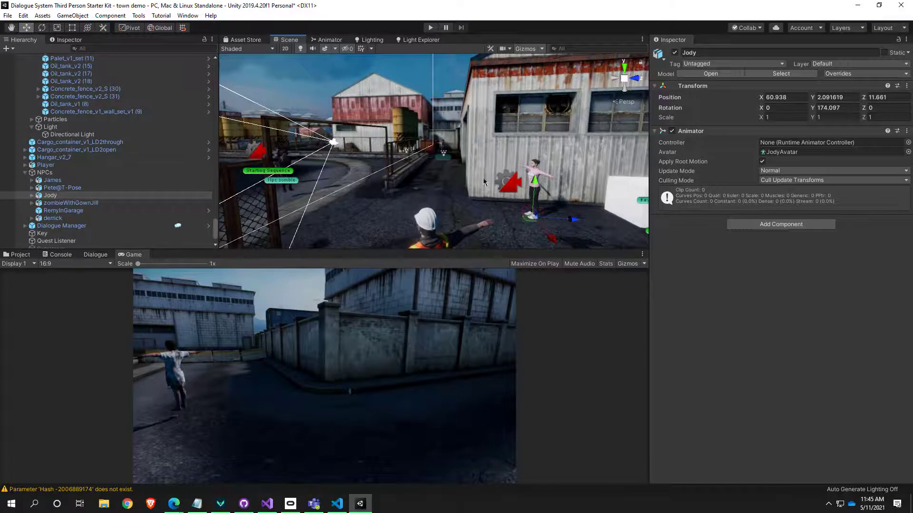
scroll(110, 157, "up", 5)
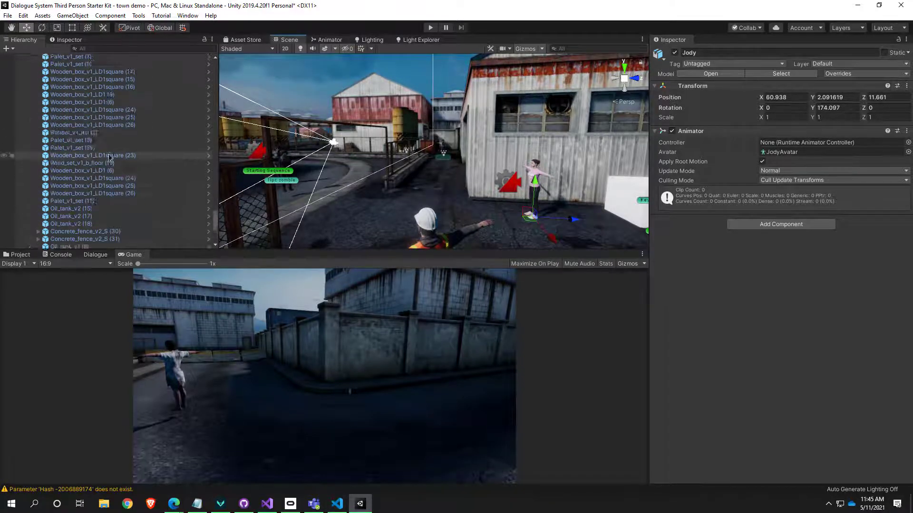
scroll(110, 157, "up", 15)
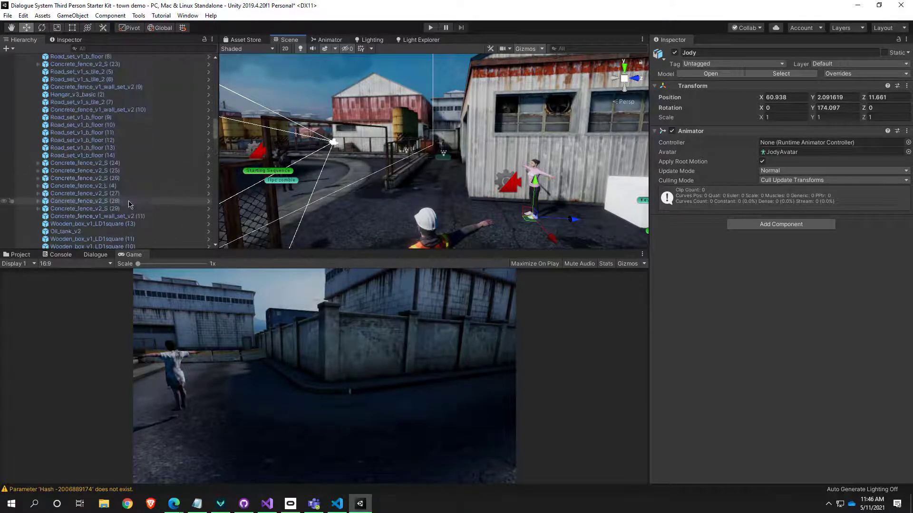
scroll(129, 203, "up", 5)
scroll(64, 124, "up", 5)
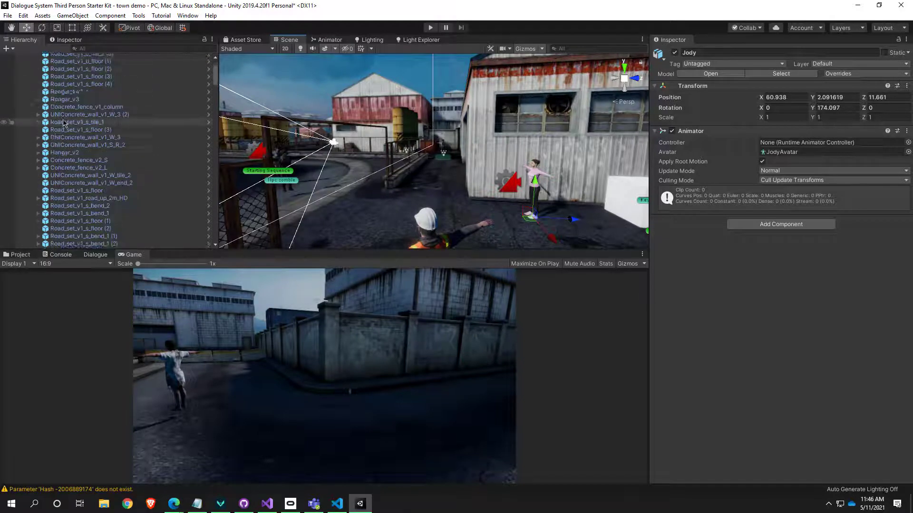
scroll(64, 123, "up", 3)
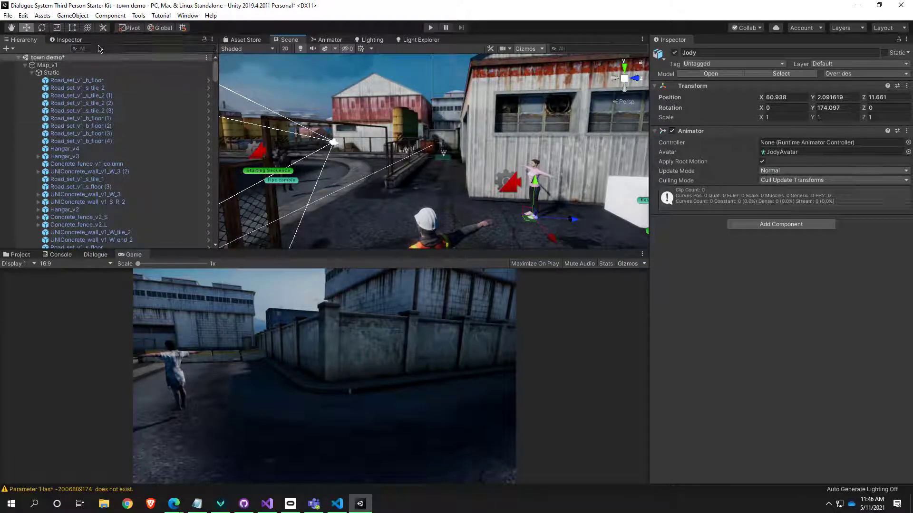
Review the Directional Light in the Light Explorer, toggling it off and on and checking its available light modes
left_click(422, 40)
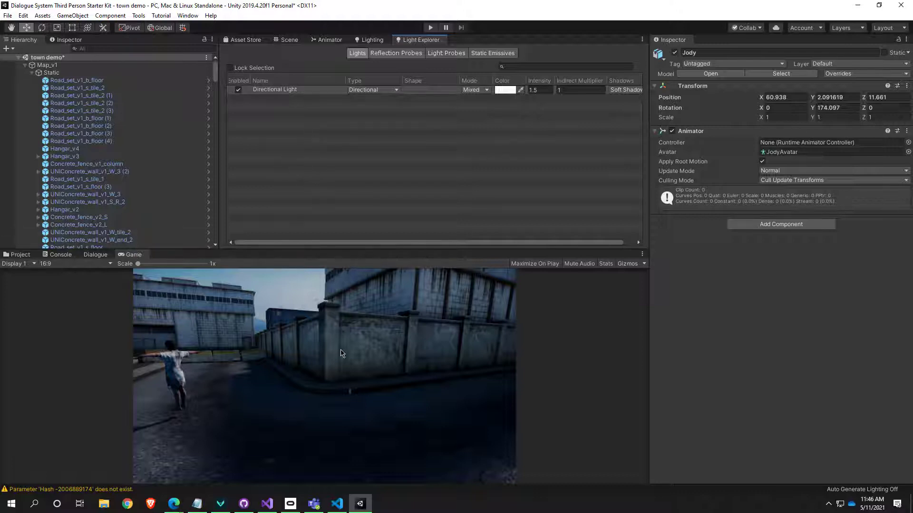
left_click(238, 91)
left_click(238, 90)
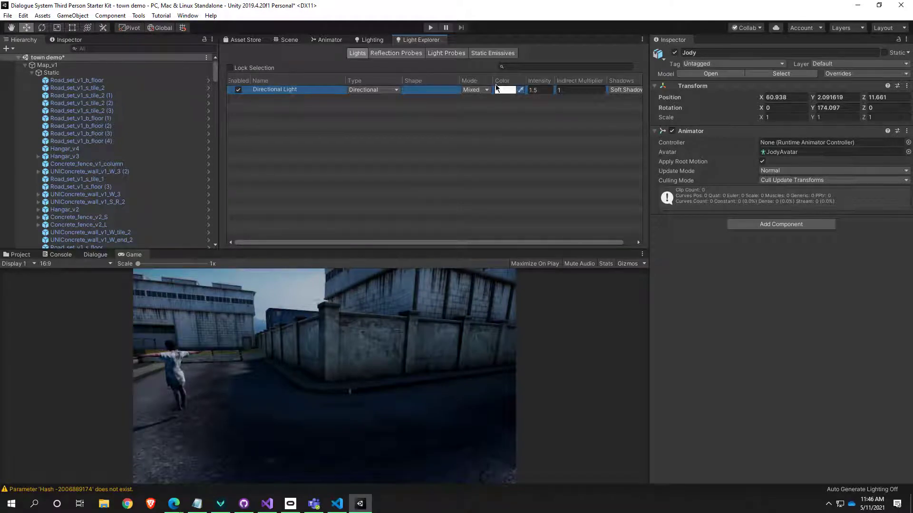
left_click(479, 90)
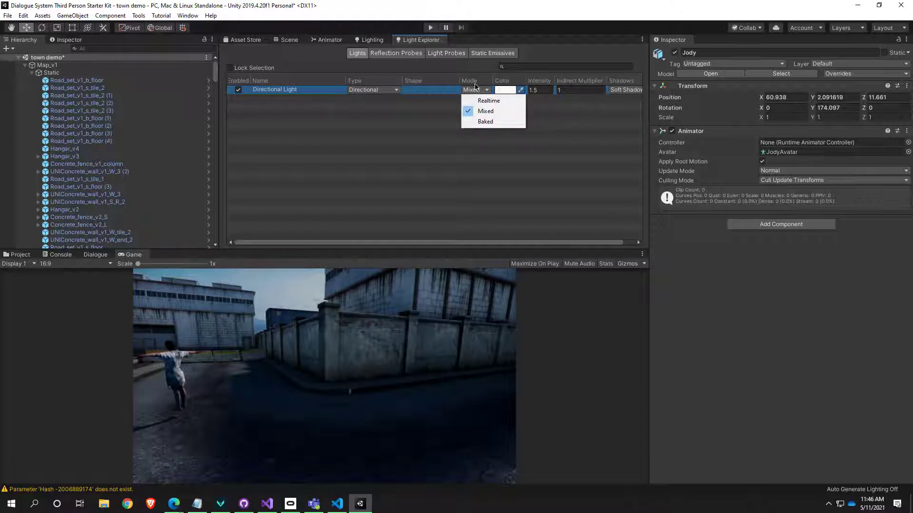
left_click(389, 182)
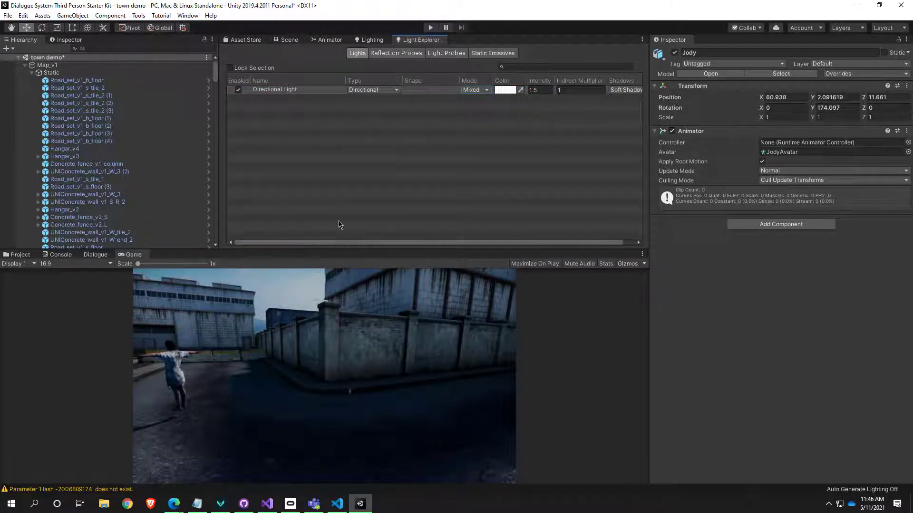
left_click(285, 91)
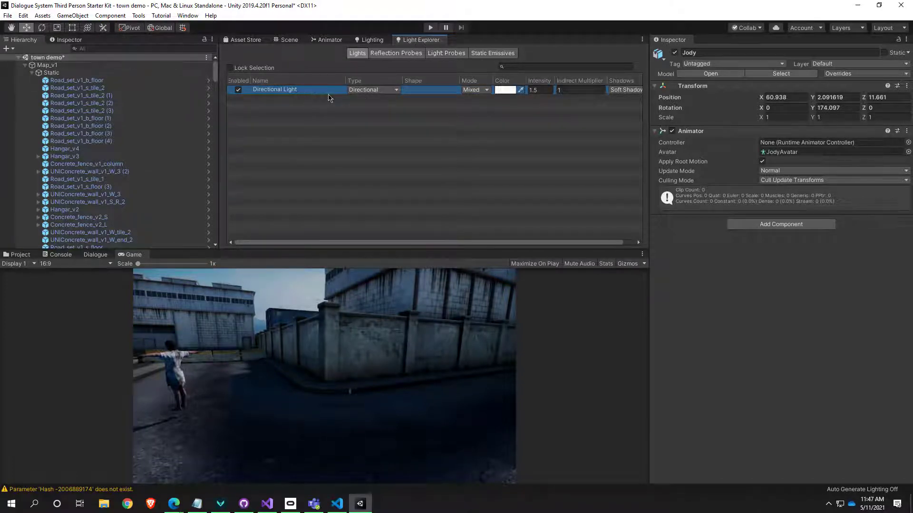
Find the Directional Light in the hierarchy by searching for "dire" and select it to inspect its Light settings
scroll(121, 128, "down", 5)
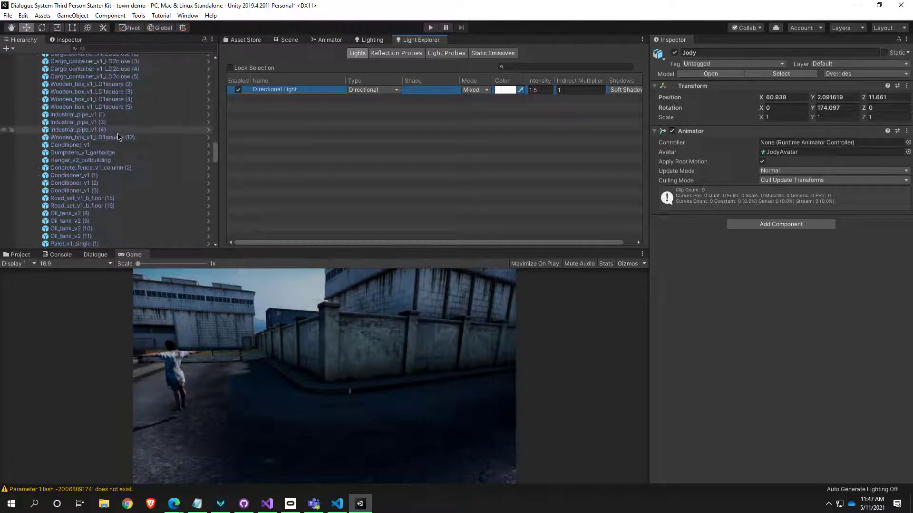
left_click(116, 48)
type("d")
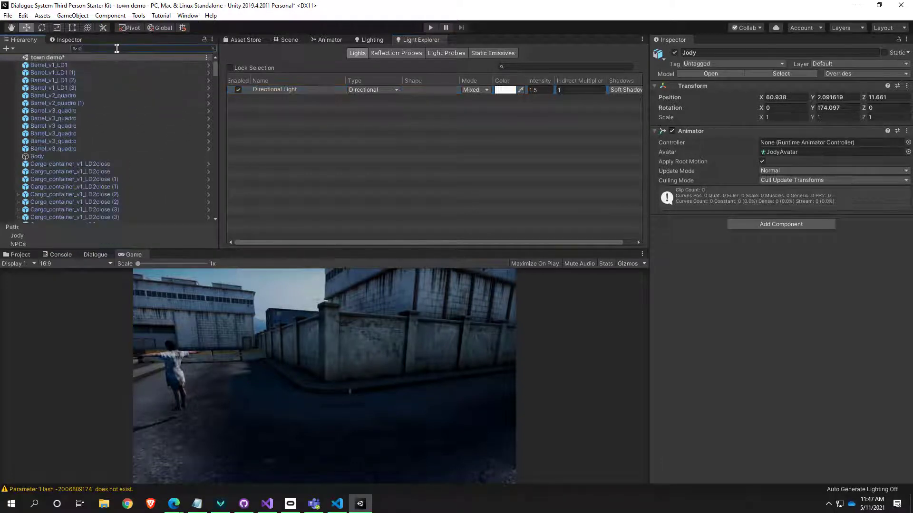
type("ire")
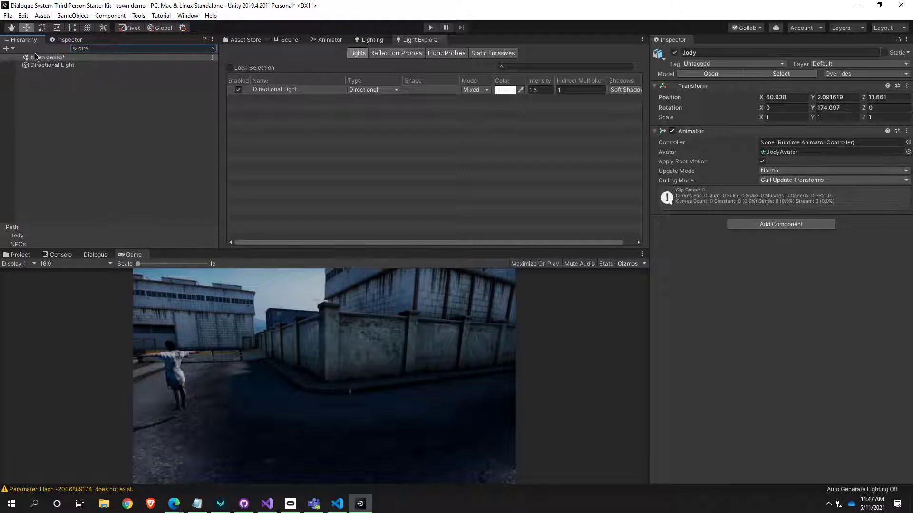
left_click(45, 66)
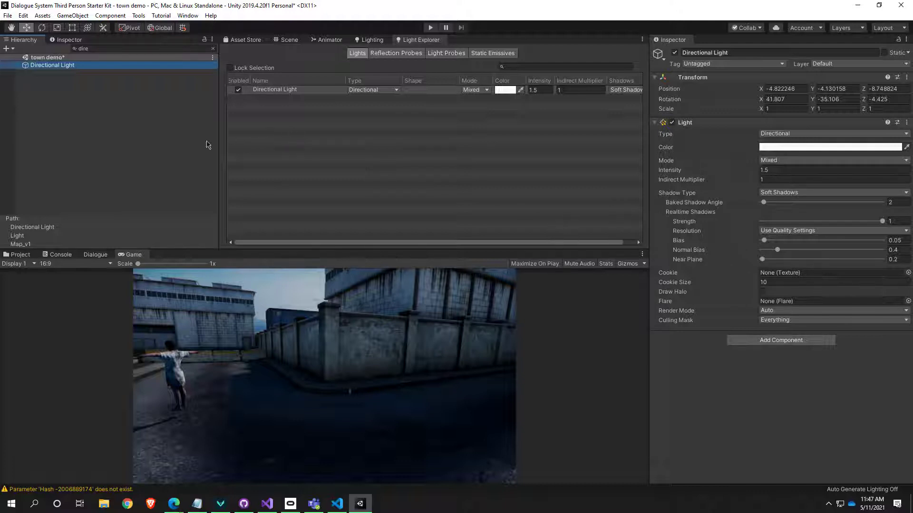
left_click(79, 72)
left_click(69, 66)
Clear the hierarchy search and frame the Directional Light in the Scene view to examine its surroundings
left_click(286, 40)
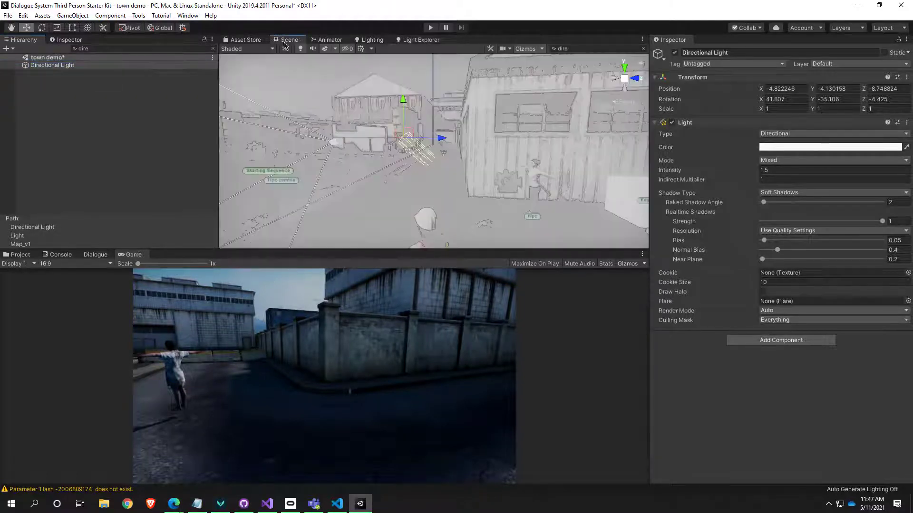
left_click(213, 50)
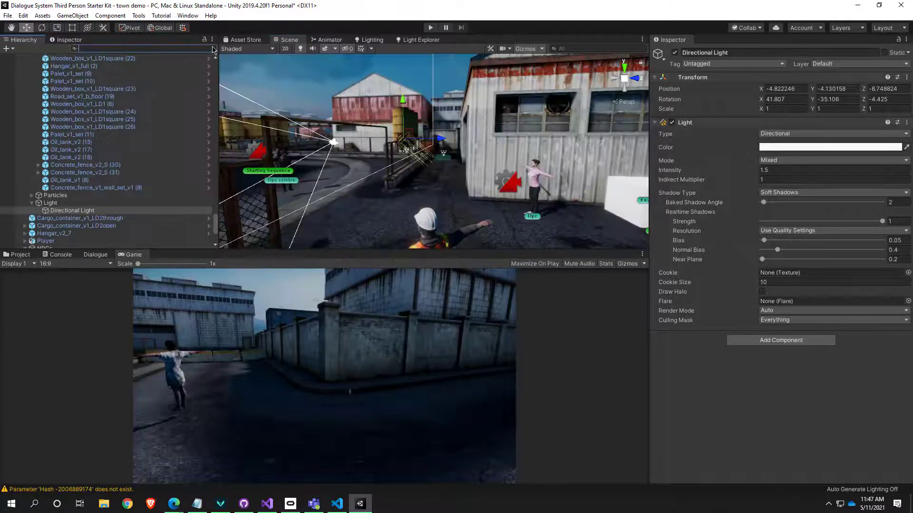
key("w")
right_click_drag(429, 157, 414, 142)
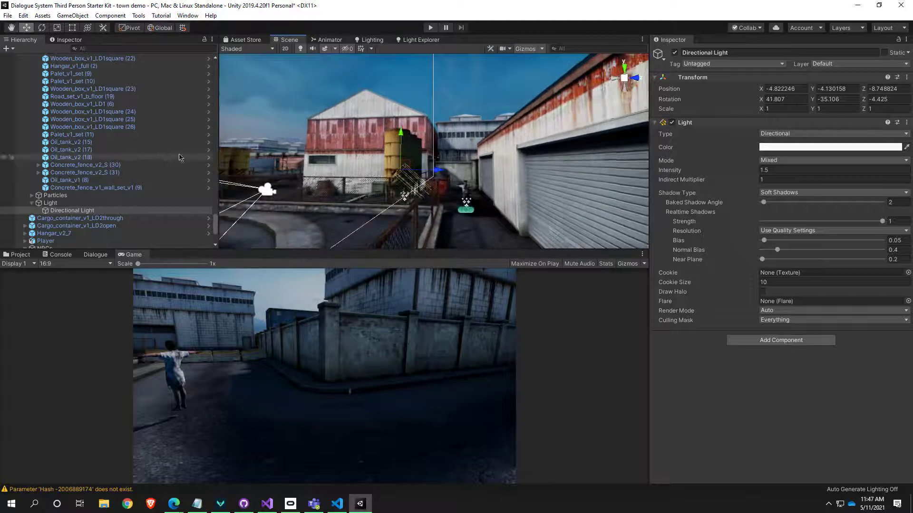
double_click(71, 210)
right_click_drag(243, 204, 379, 201)
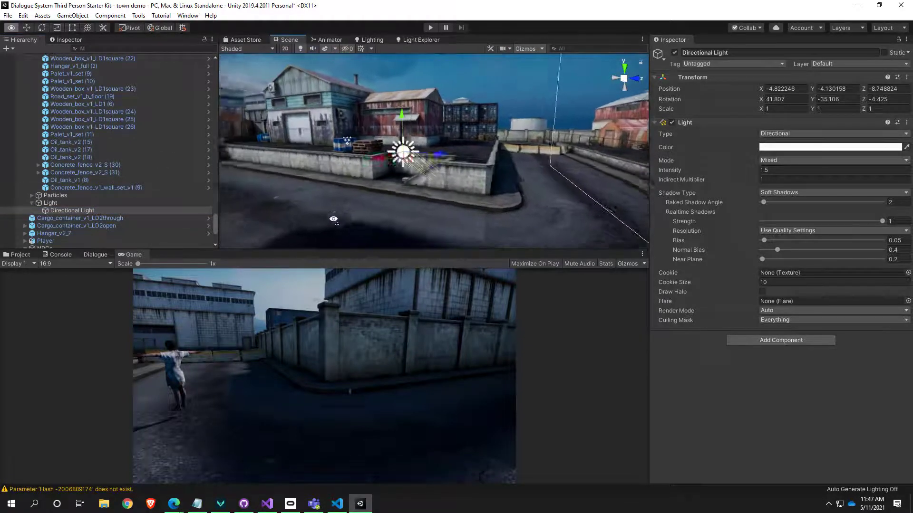
right_click_drag(333, 219, 390, 214)
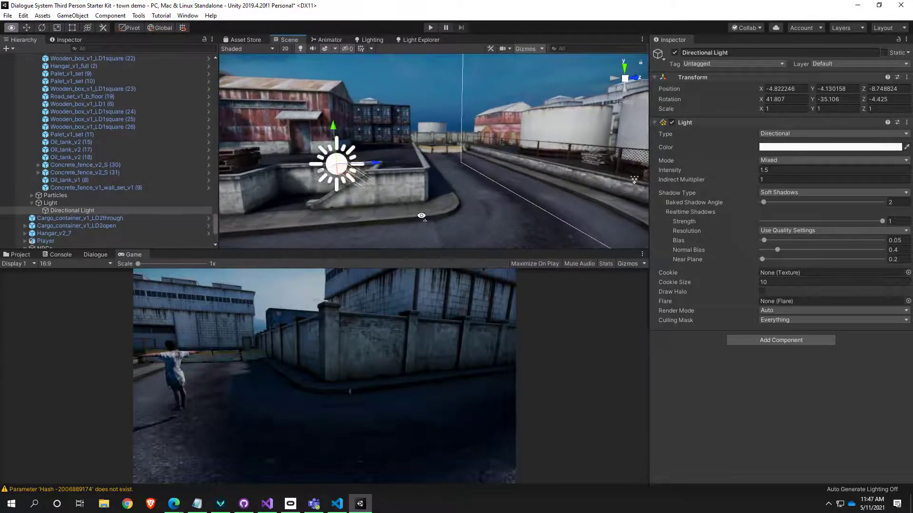
right_click_drag(375, 219, 363, 218)
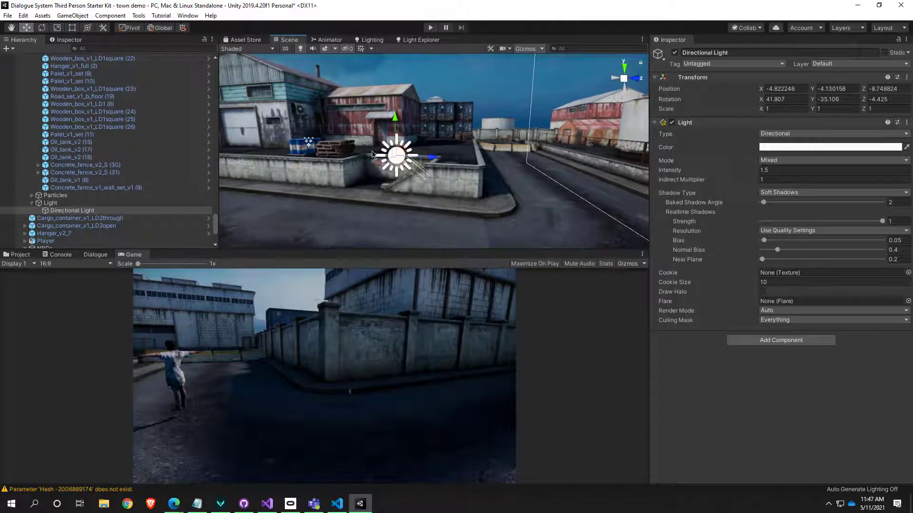
Rotate the Directional Light to about X 30.3, Y -155.7, Z 166.6 and look at the shadows around the hangar
key("e")
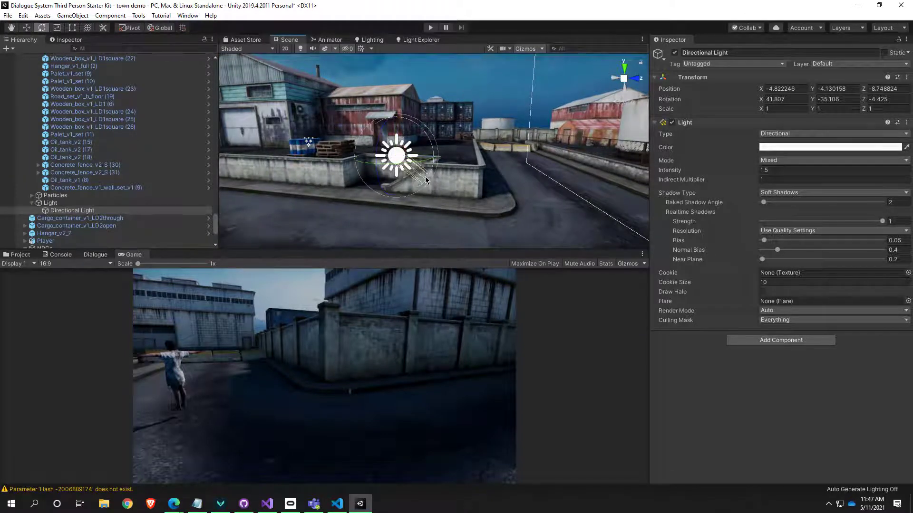
right_click_drag(426, 180, 466, 93)
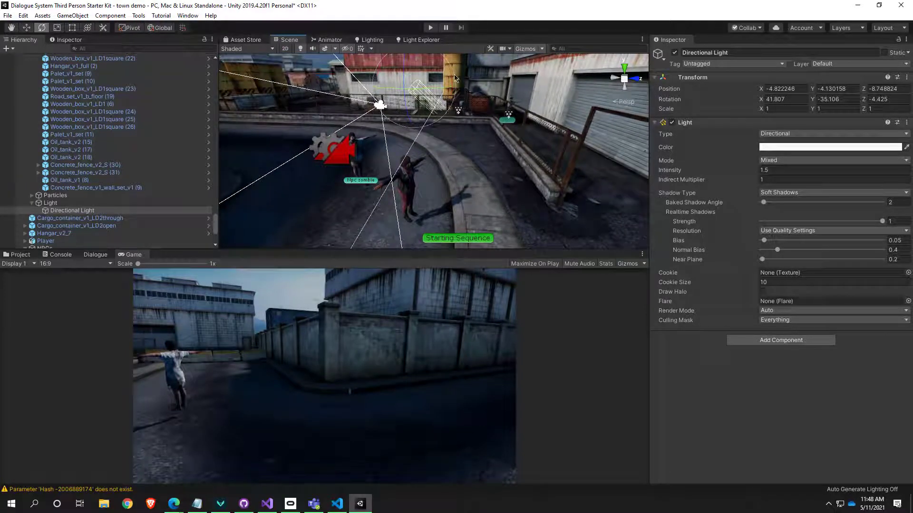
left_click_drag(455, 78, 9, 96)
right_click_drag(495, 179, 557, 106)
scroll(557, 106, "down", 3)
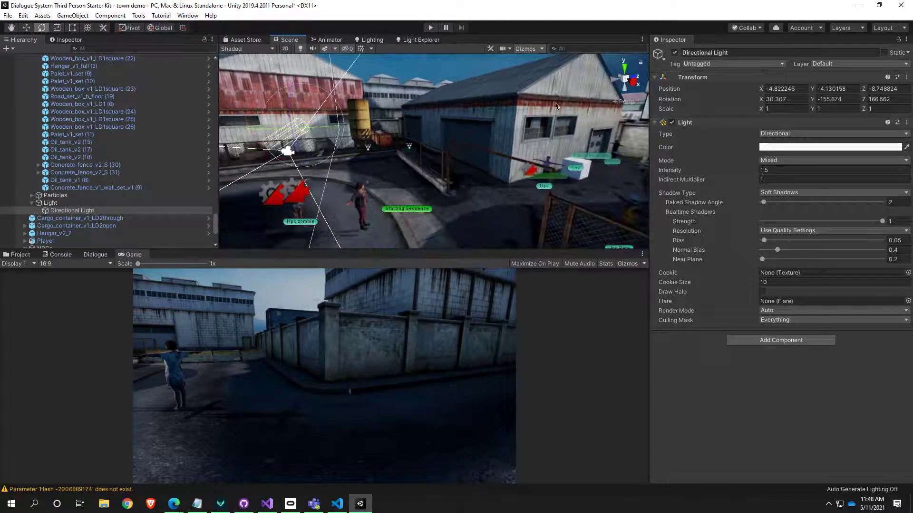
Mark Hangar_v2_7 and all its child objects as static, keeping the building's original rotation
left_click(518, 110)
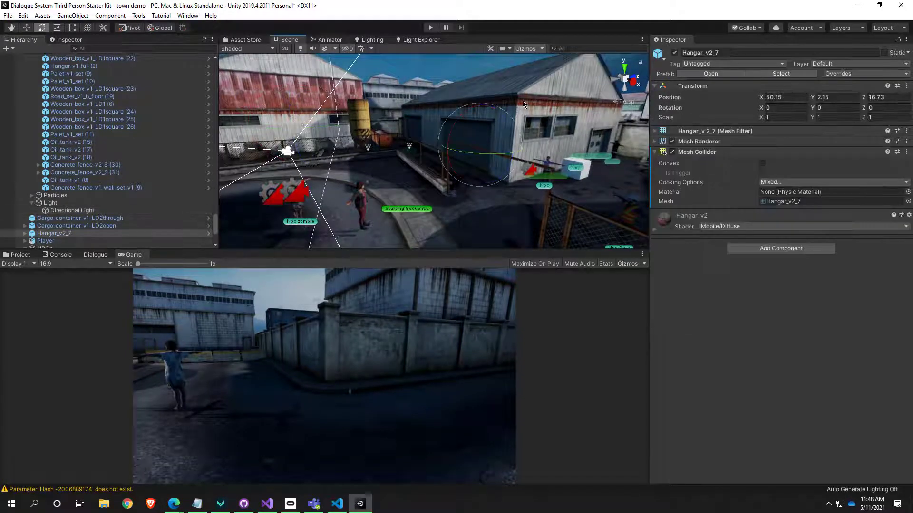
left_click(884, 53)
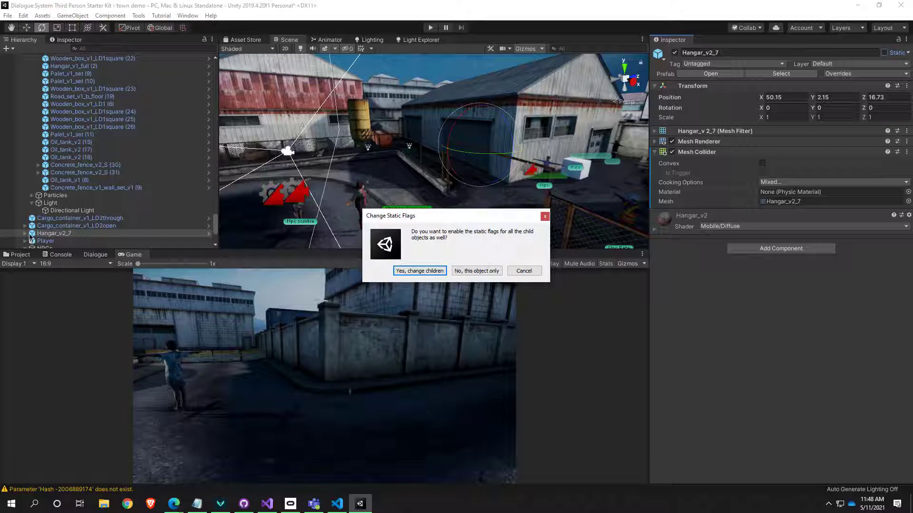
left_click(429, 271)
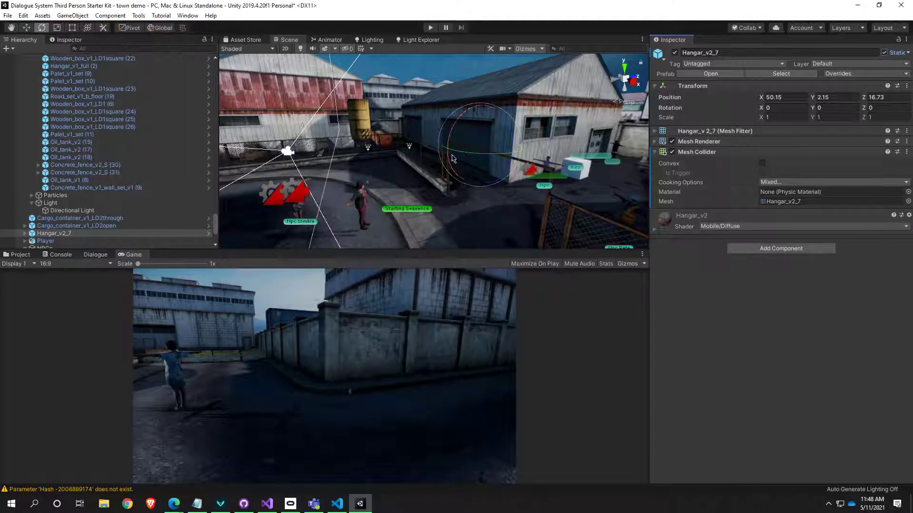
left_click_drag(451, 144, 451, 183)
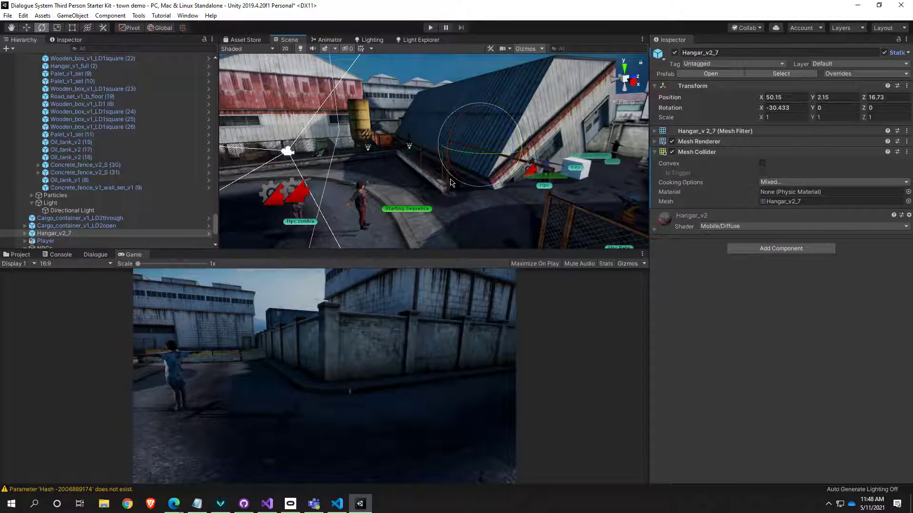
key("ctrl+z")
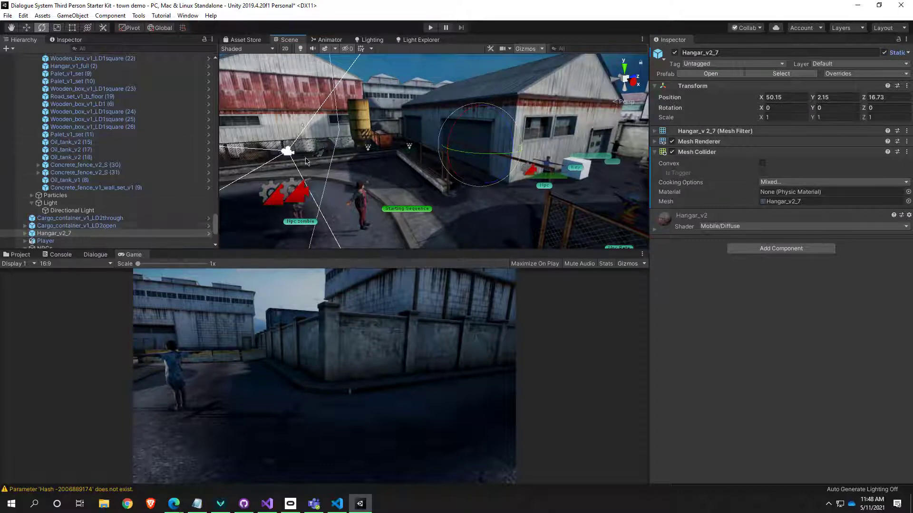
Select the Directional Light again and rotate it slightly to about X 31.6, Y -157.5, Z 163.0
right_click_drag(441, 161, 383, 164)
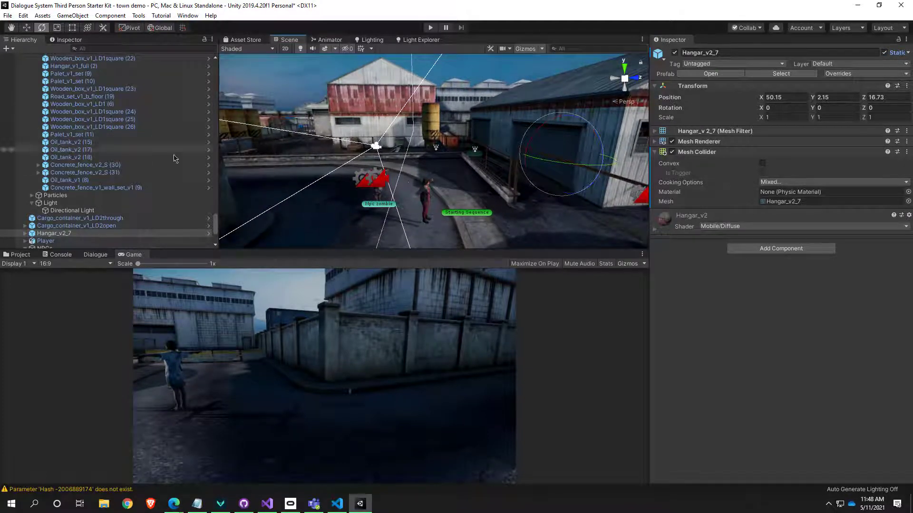
left_click(82, 204)
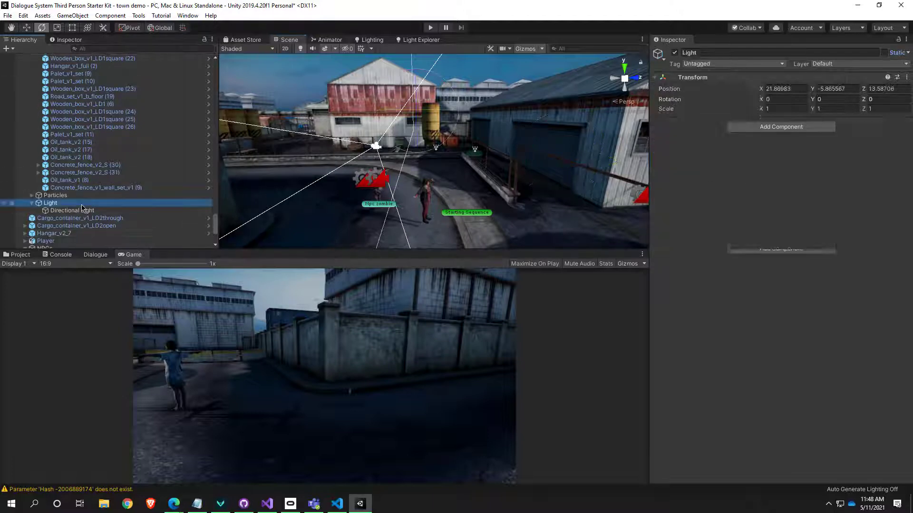
left_click(82, 210)
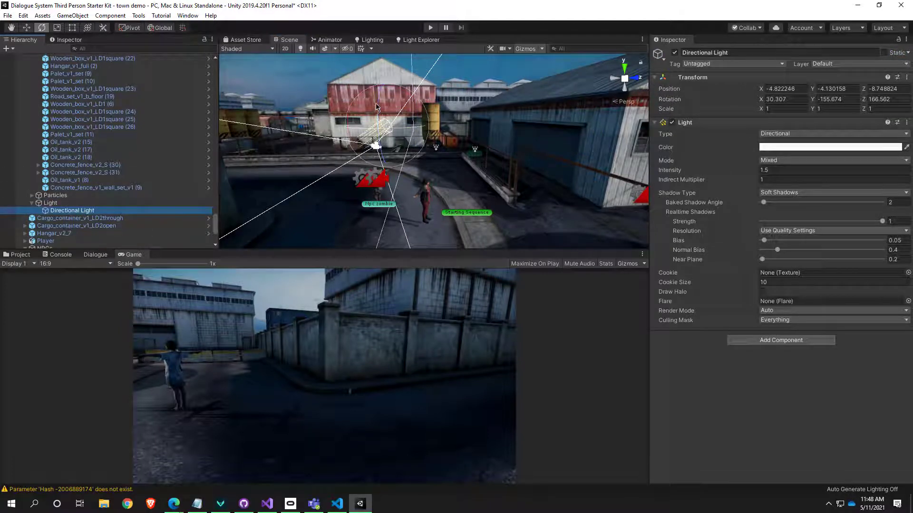
mouse_move(376, 107)
left_mouse_down()
mouse_move(377, 204)
mouse_move(380, 102)
left_mouse_up()
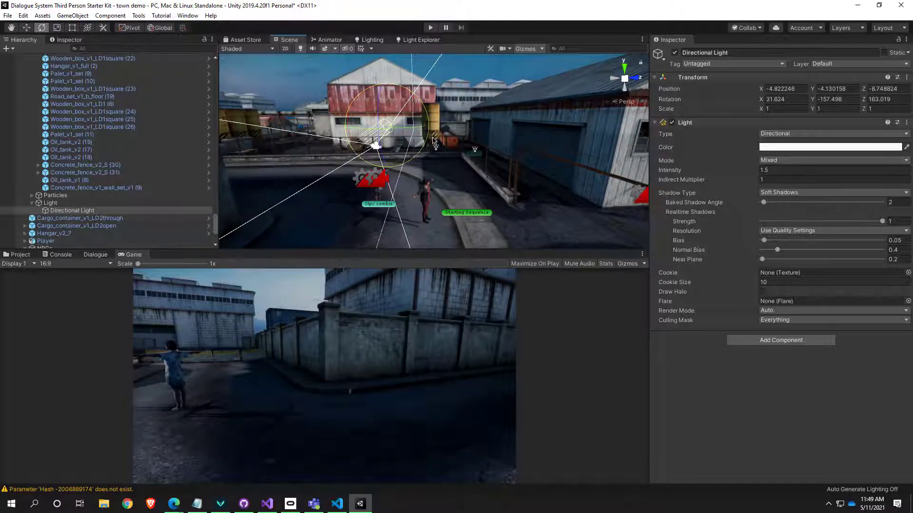
Select the concrete fence and Oil_tank_v2 (15) to check their static flags and inspect the shadows around the nearby alley
left_click(476, 150)
key("w")
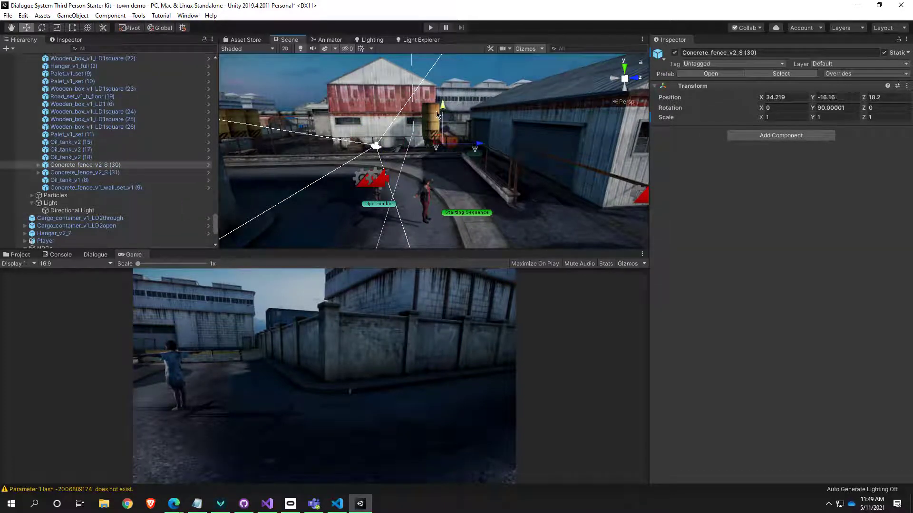
left_click(438, 114)
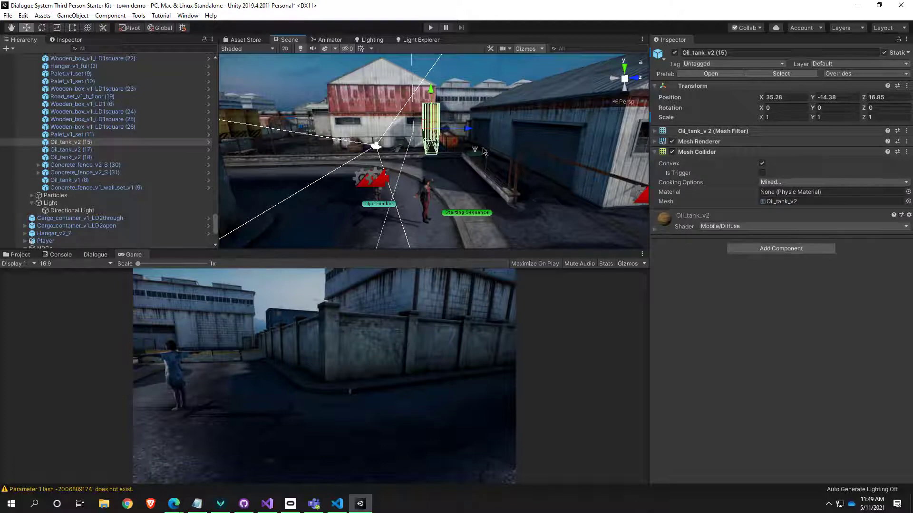
key("w")
right_click_drag(485, 152, 572, 191)
key("s")
key("w")
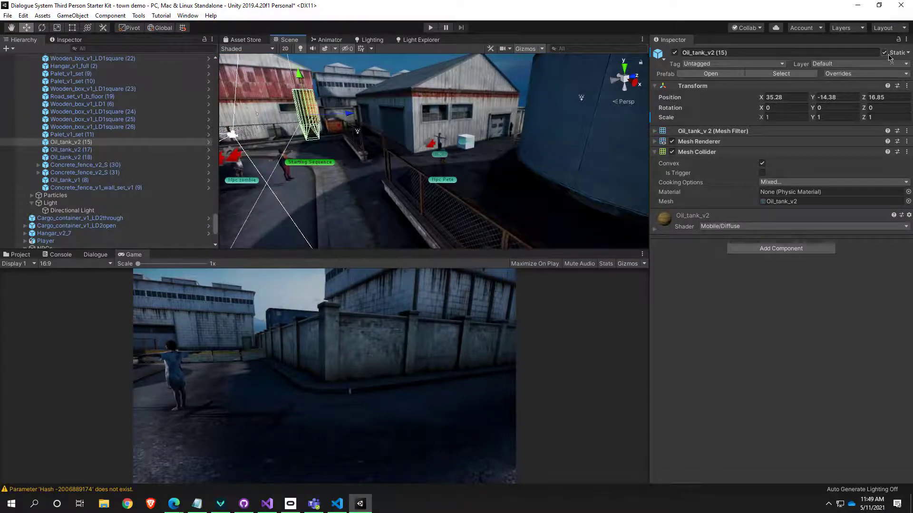
right_click_drag(400, 190, 409, 171)
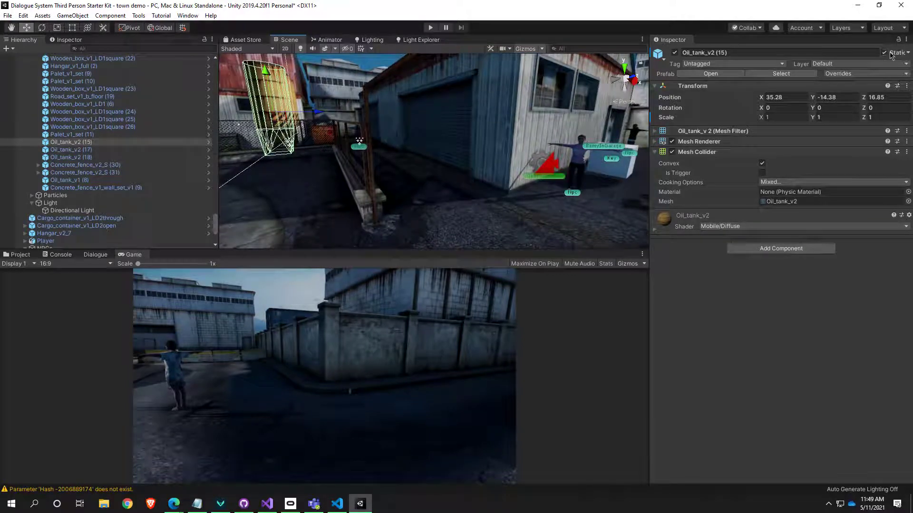
Look at the scene's mixed lighting settings, then examine the shadowed street beside the hangar in the Scene view
left_click(382, 42)
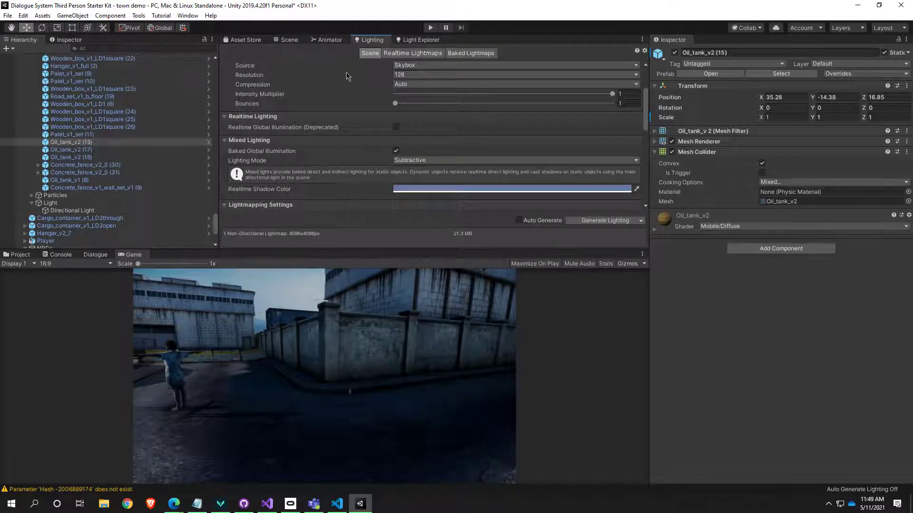
left_click(246, 40)
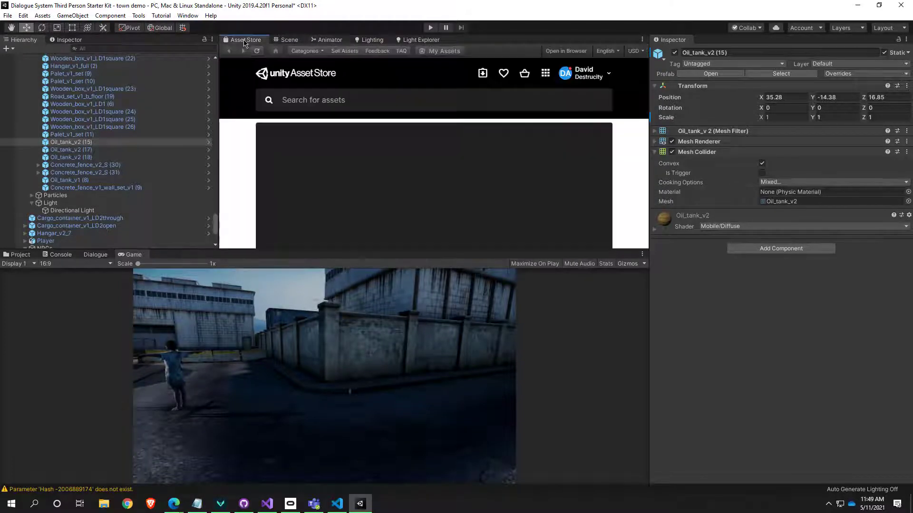
left_click(289, 40)
right_click_drag(439, 149, 358, 122)
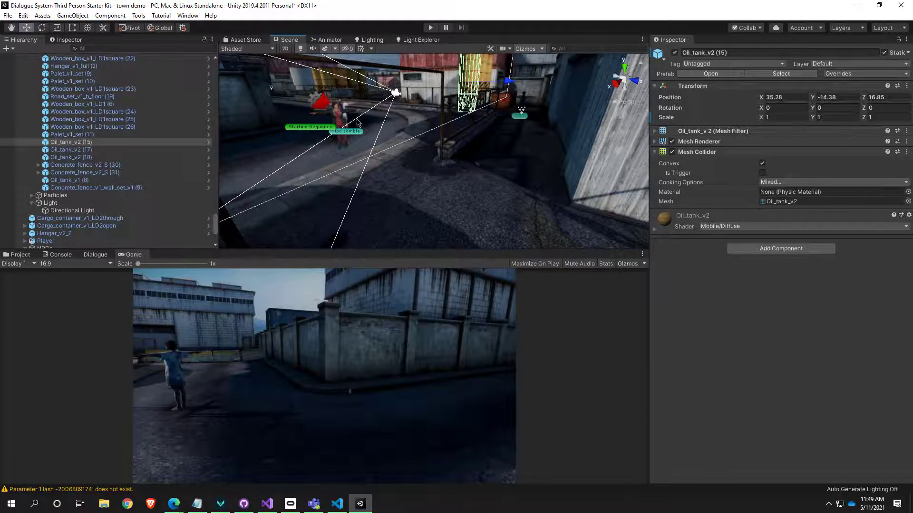
Change the Environment Lighting source to Color
left_click(368, 40)
scroll(374, 67, "up", 4)
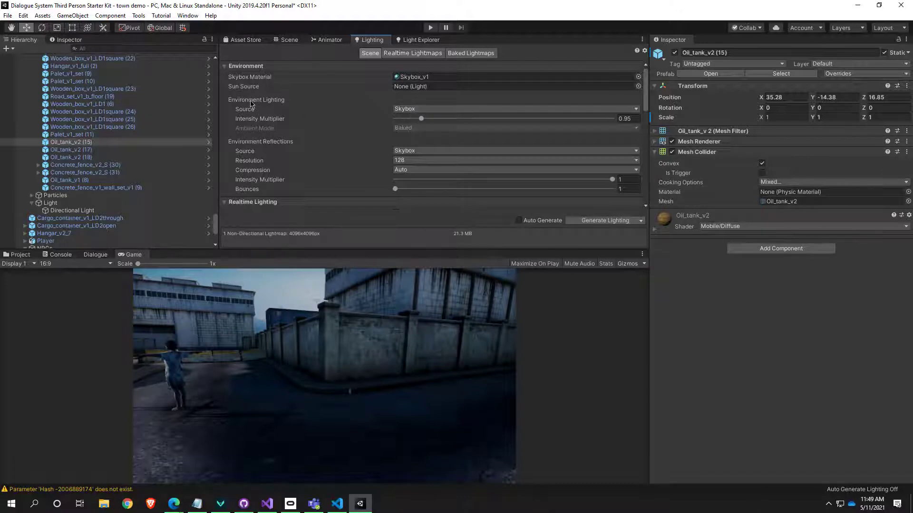
left_click(415, 110)
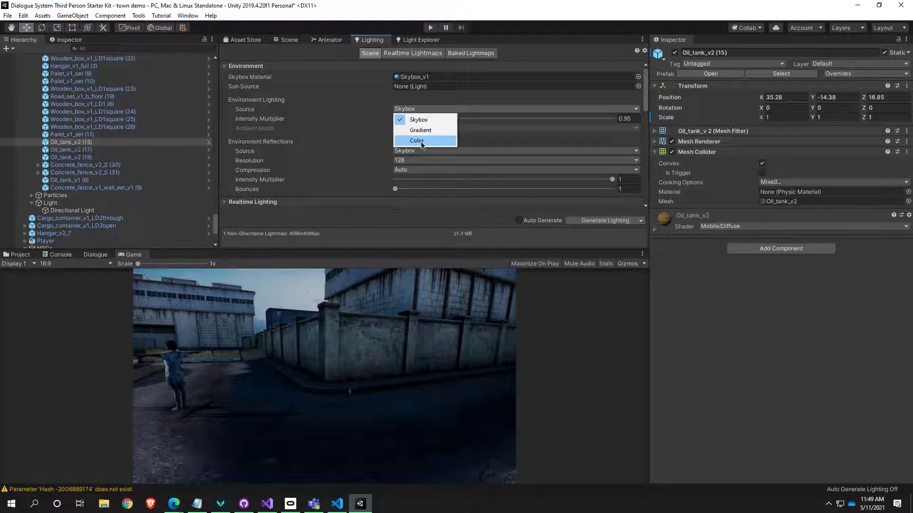
left_click(421, 141)
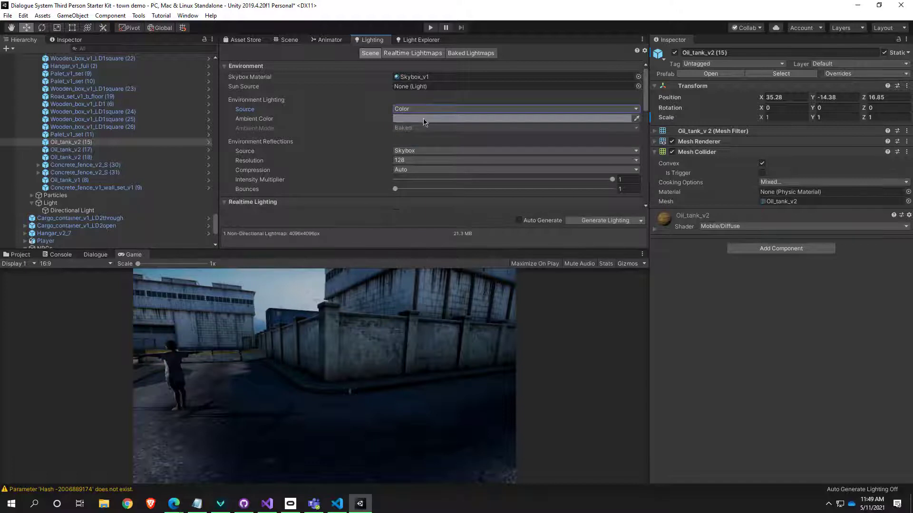
Lower the ambient color's HDR intensity to -10, then raise it to 2 to compare the effect on the character
left_click(423, 118)
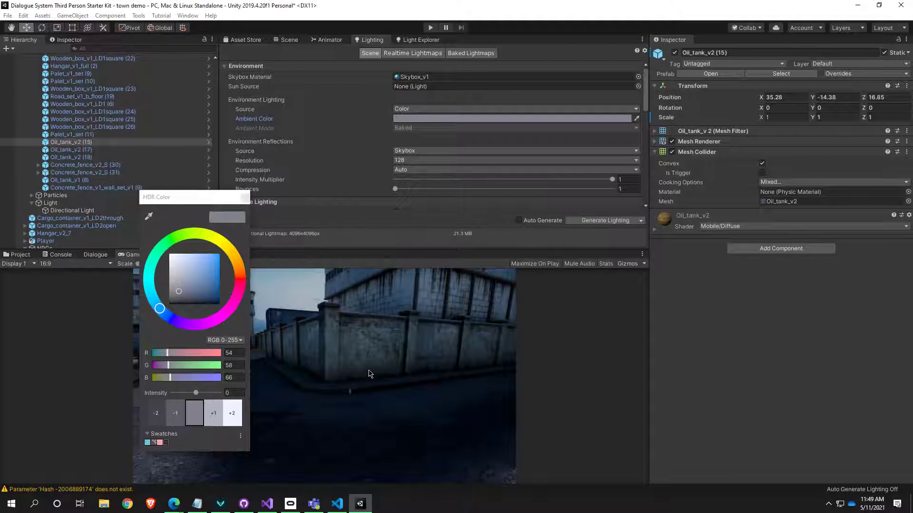
left_click(332, 359)
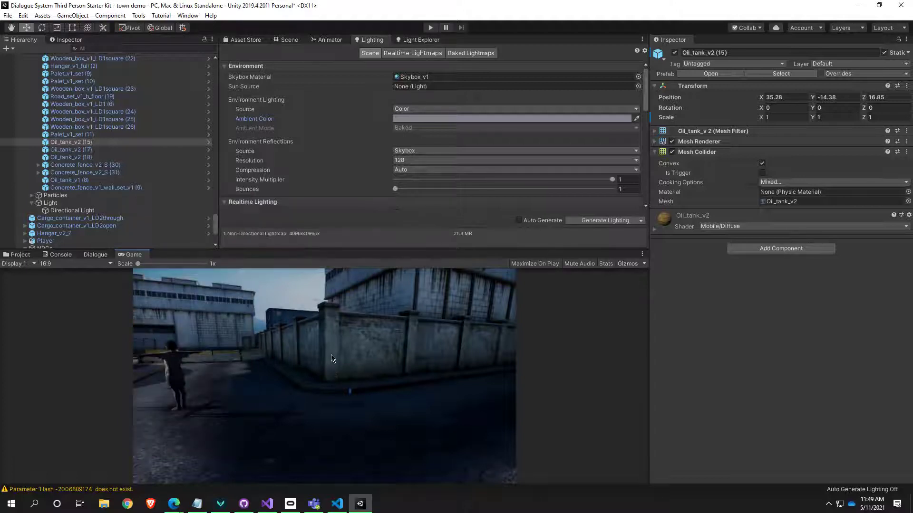
left_click(433, 119)
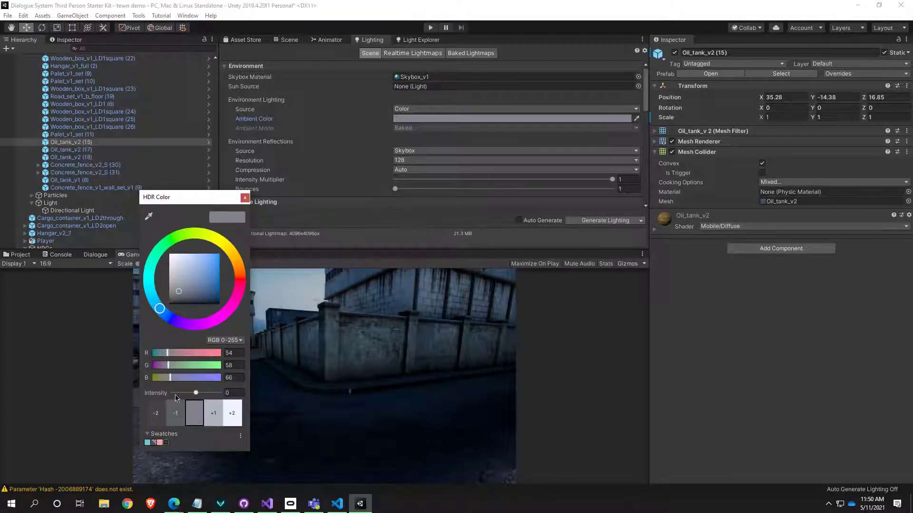
left_click_drag(199, 194, 372, 161)
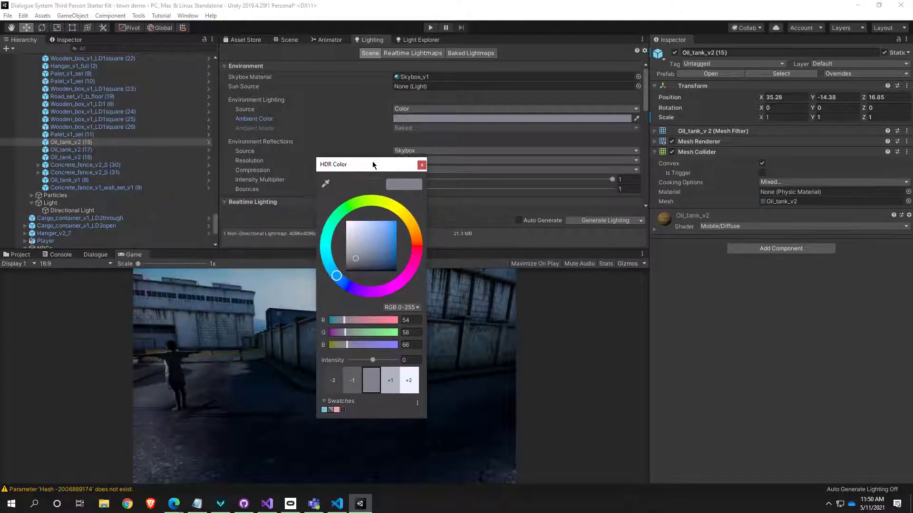
left_click_drag(373, 362, 337, 359)
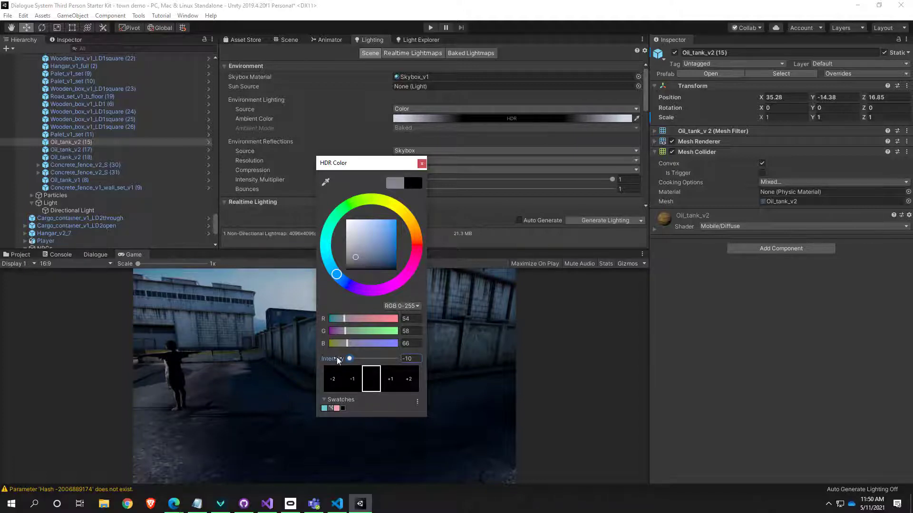
left_click_drag(342, 361, 378, 368)
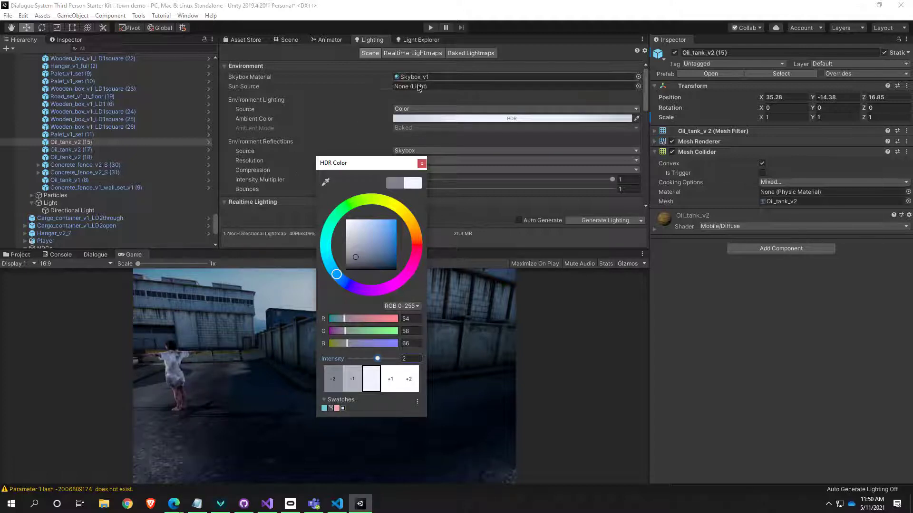
left_click(422, 163)
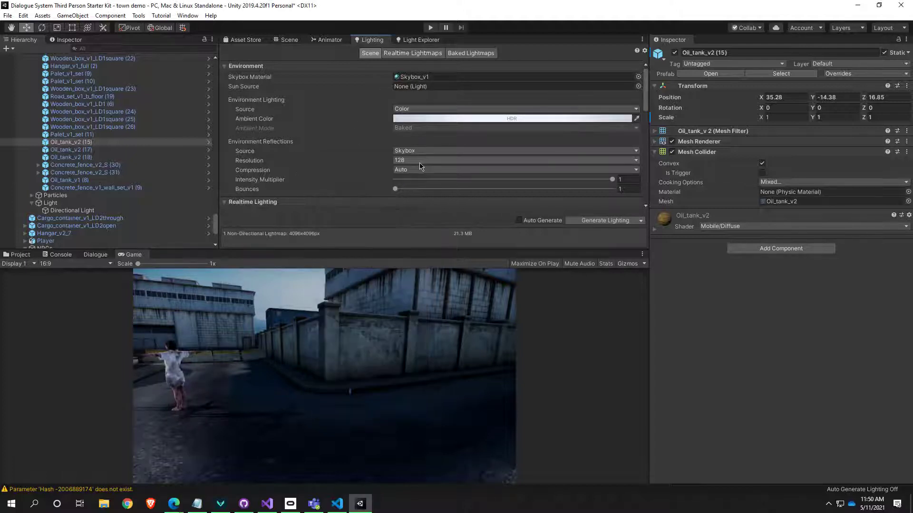
Undo the environment lighting changes and discard all unsaved changes to the town demo scene
key("ctrl+z")
key("ctrl+z")
key("ctrl+z")
scroll(88, 140, "up", 7)
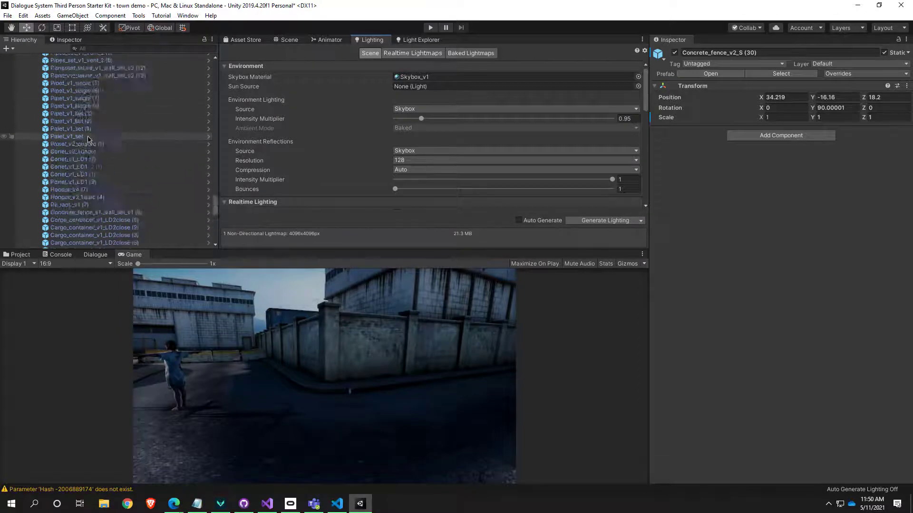
scroll(88, 140, "up", 10)
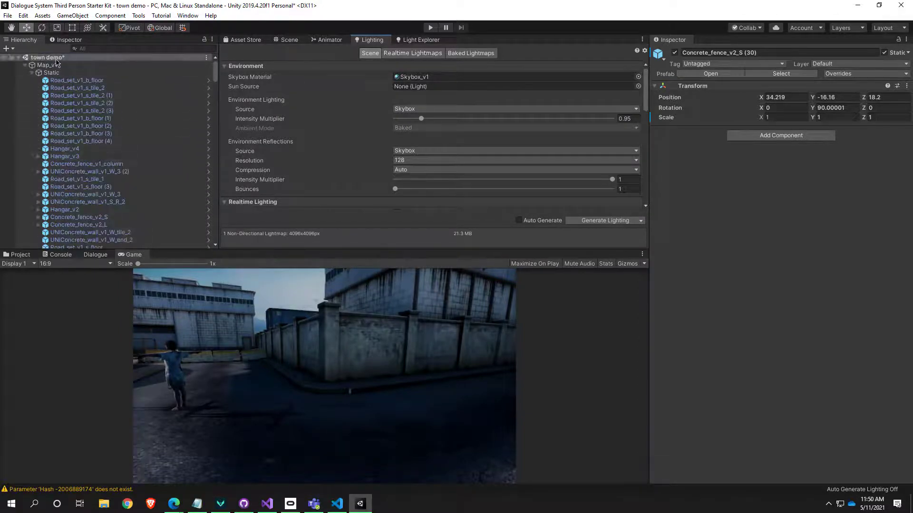
right_click(56, 61)
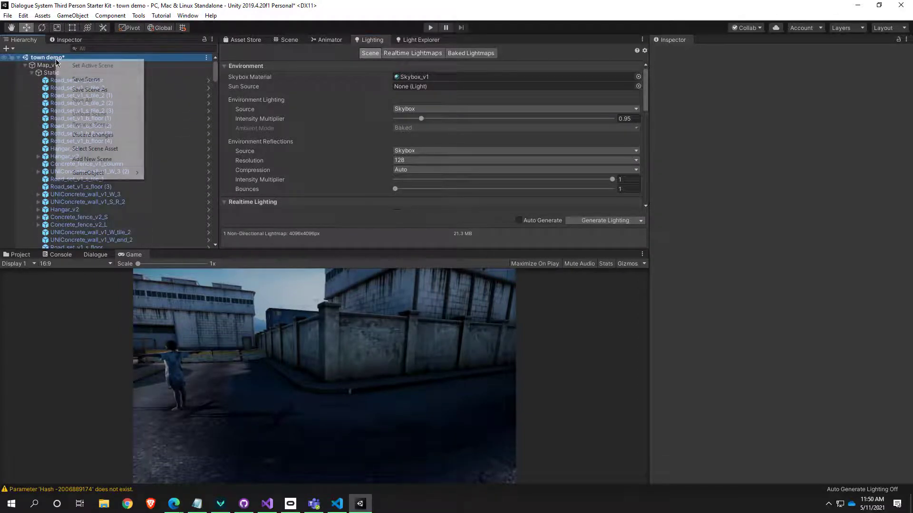
left_click(106, 136)
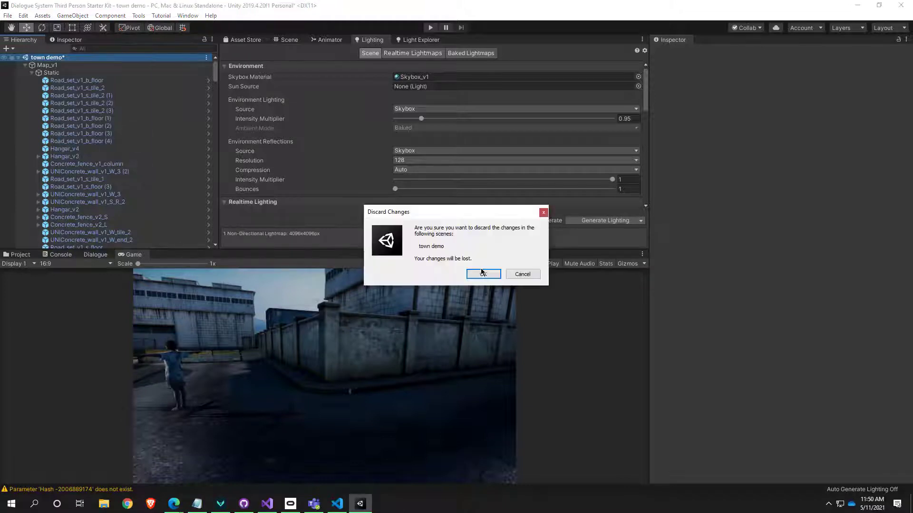
left_click(483, 274)
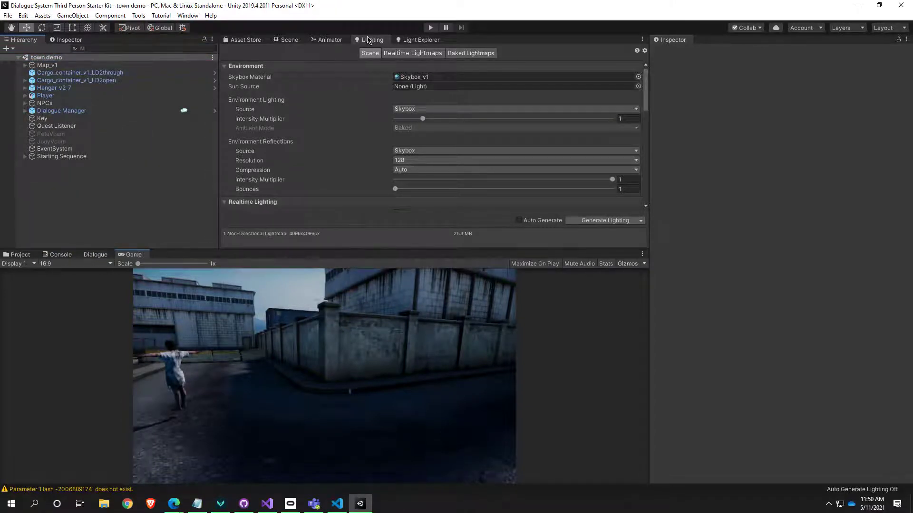
Add a Point Light to the scene near the corner of the white hangar at the alley
left_click(287, 39)
right_click_drag(383, 173, 505, 145)
right_click_drag(526, 167, 493, 150)
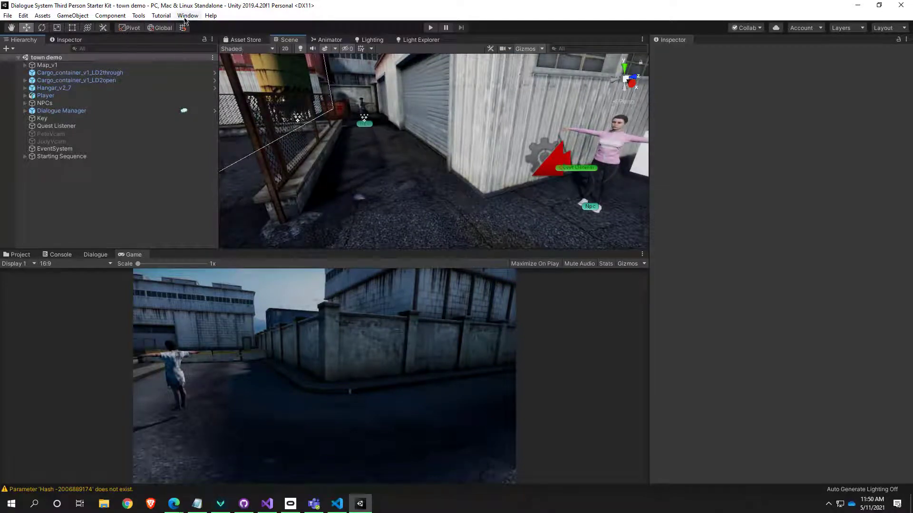
left_click(139, 17)
mouse_move(156, 18)
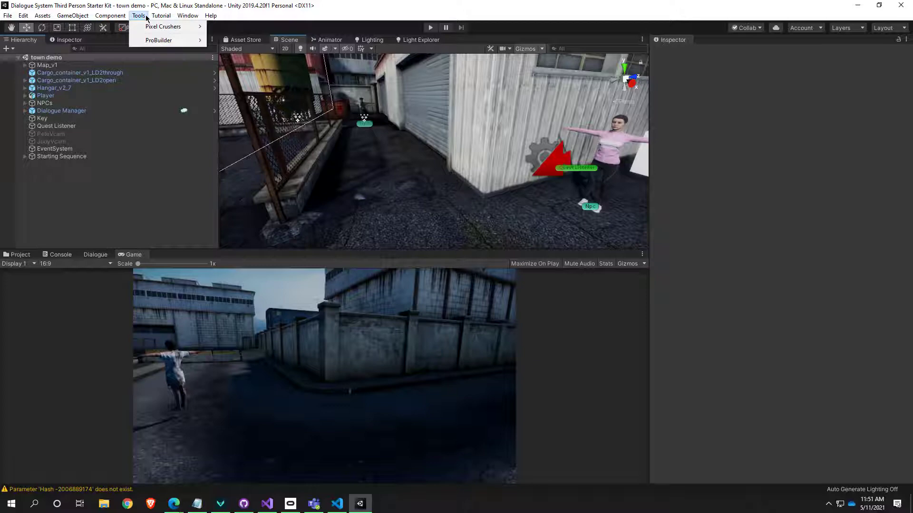
mouse_move(72, 15)
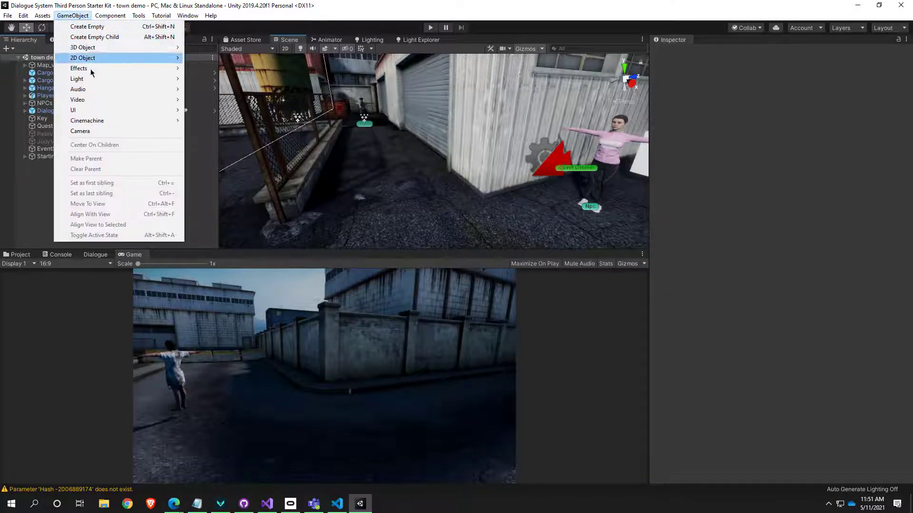
mouse_move(91, 80)
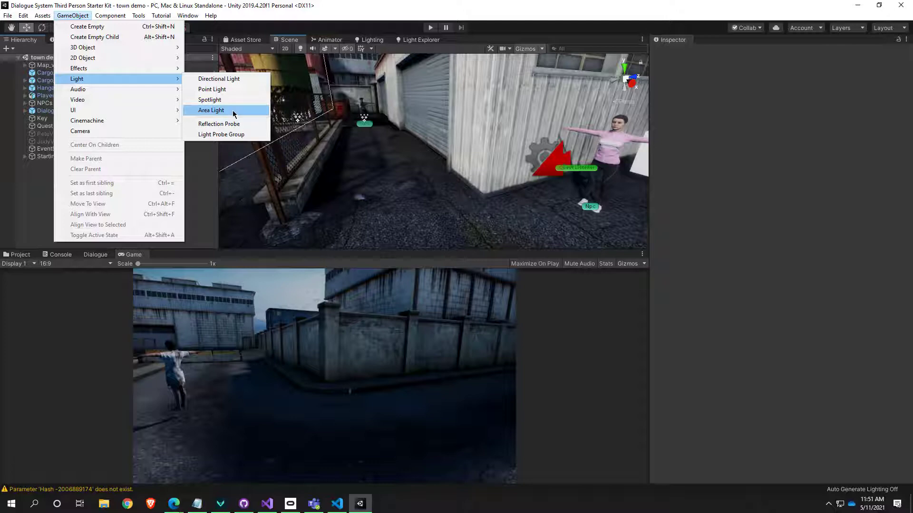
left_click(212, 89)
right_click_drag(428, 133, 429, 134)
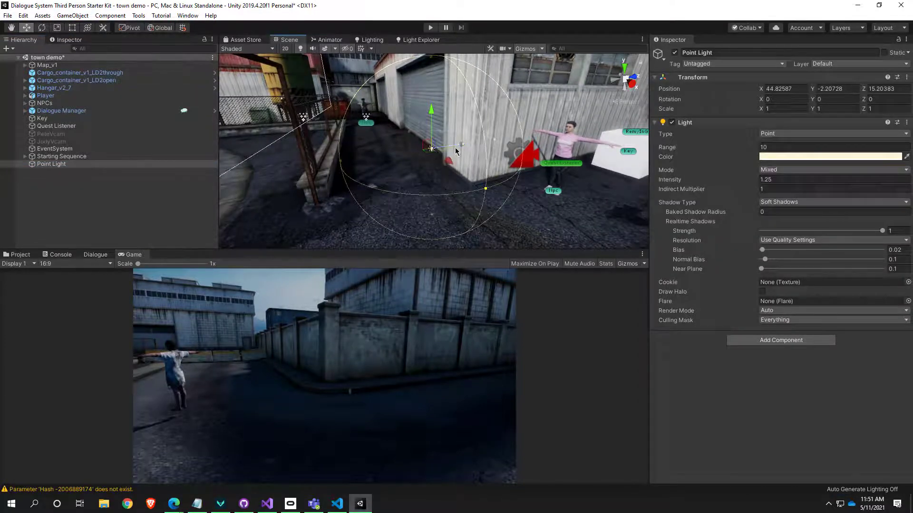
Move the Point Light up beside the hangar to about Y 4.73, Z 11.41 and reduce its range to 8.69
left_click_drag(455, 146, 423, 150)
left_click_drag(397, 115, 387, 90)
right_click_drag(387, 90, 331, 184)
mouse_move(678, 148)
left_mouse_down()
mouse_move(705, 147)
mouse_move(672, 160)
mouse_move(795, 157)
mouse_move(672, 163)
left_mouse_up()
right_click_drag(452, 178, 473, 185)
key("w")
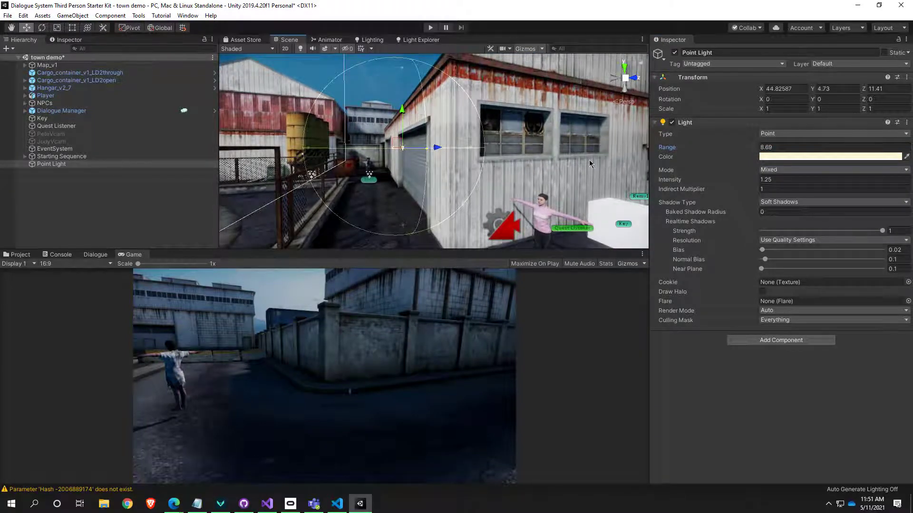
Review the Point Light's mode options, then examine the scene's lights and the point light's color in the Light Explorer
left_click(789, 170)
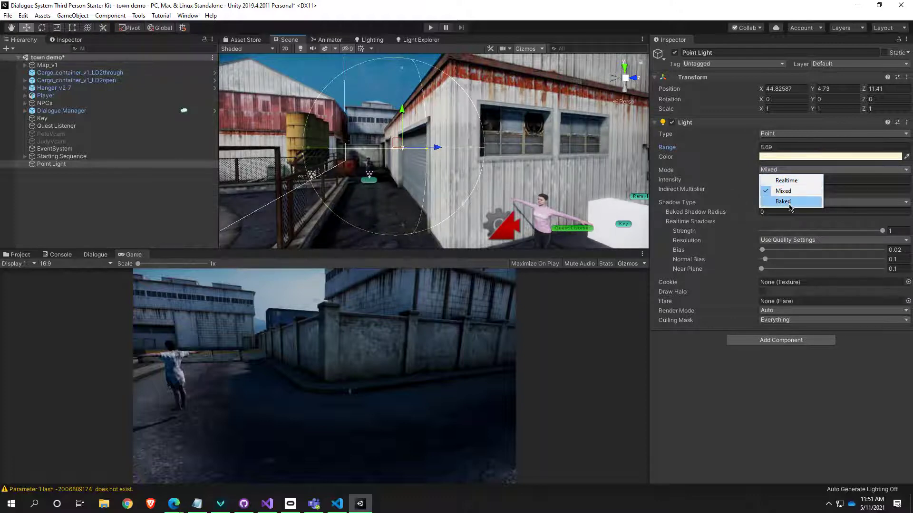
left_click(415, 43)
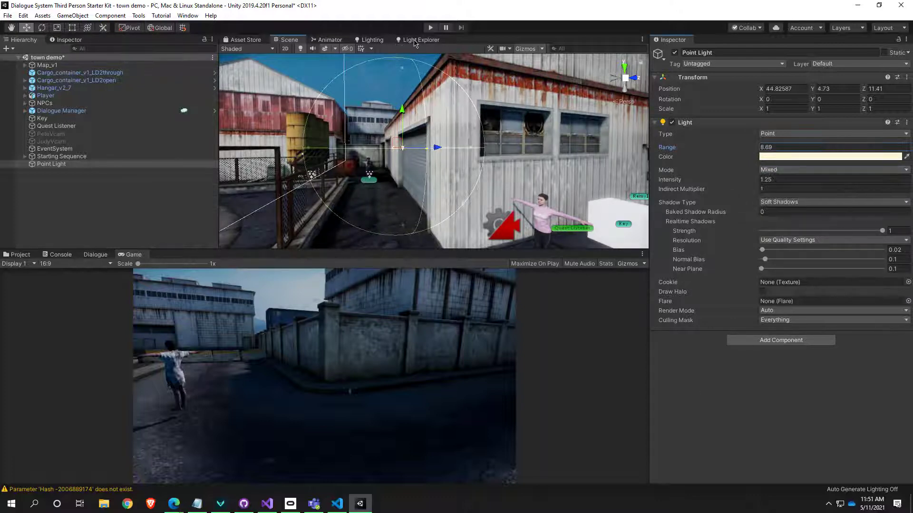
left_click(416, 42)
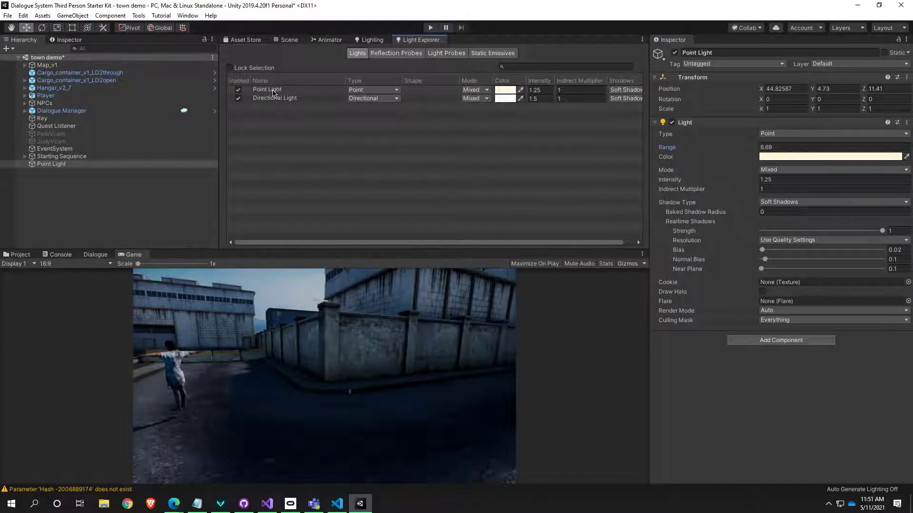
left_click(505, 90)
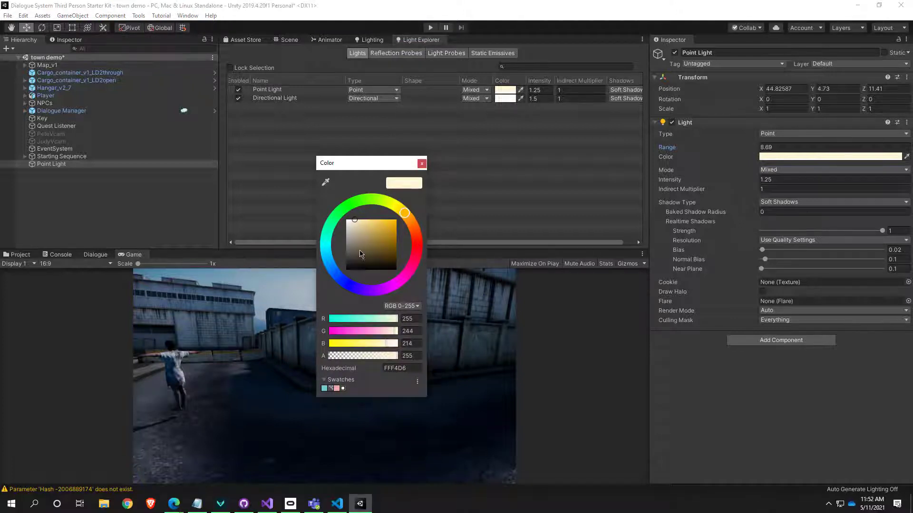
left_click(422, 164)
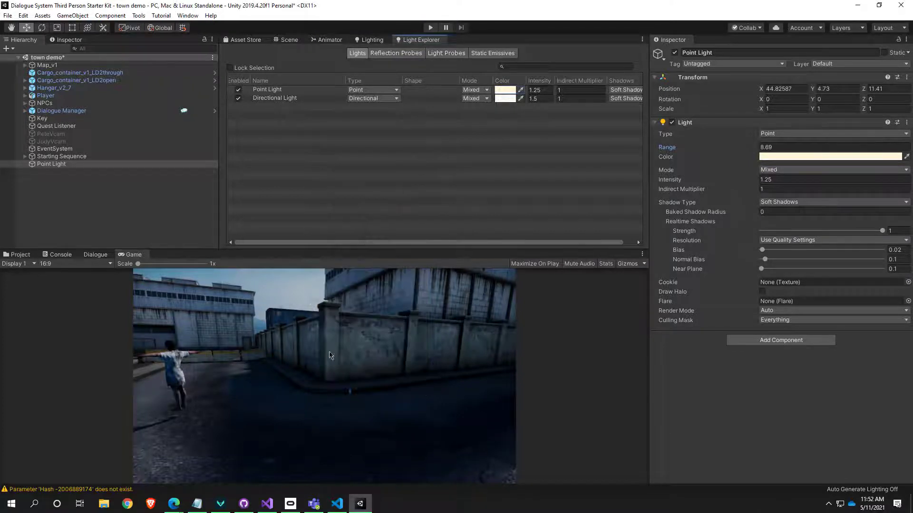